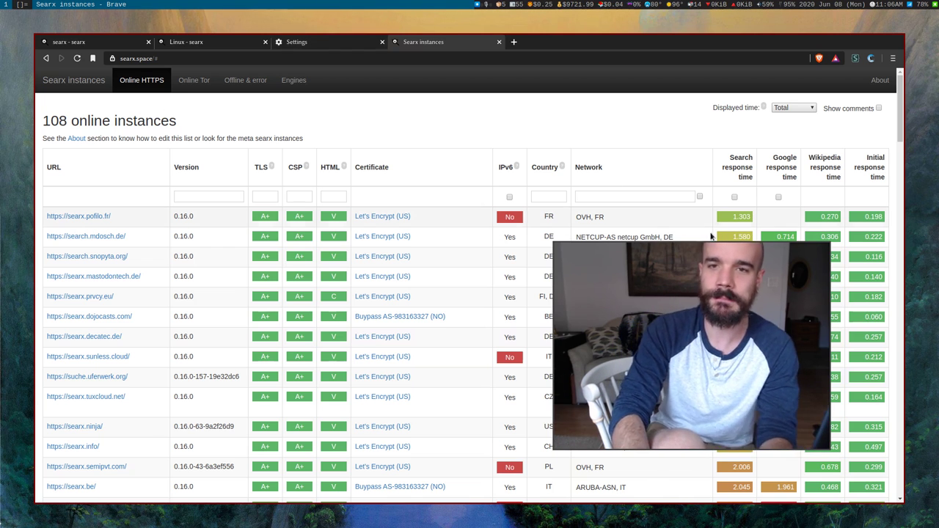
Step: Switch back to the 'searx' results tab, with about 166,000 results and the Searx infobox
drag(705, 272, 554, 273)
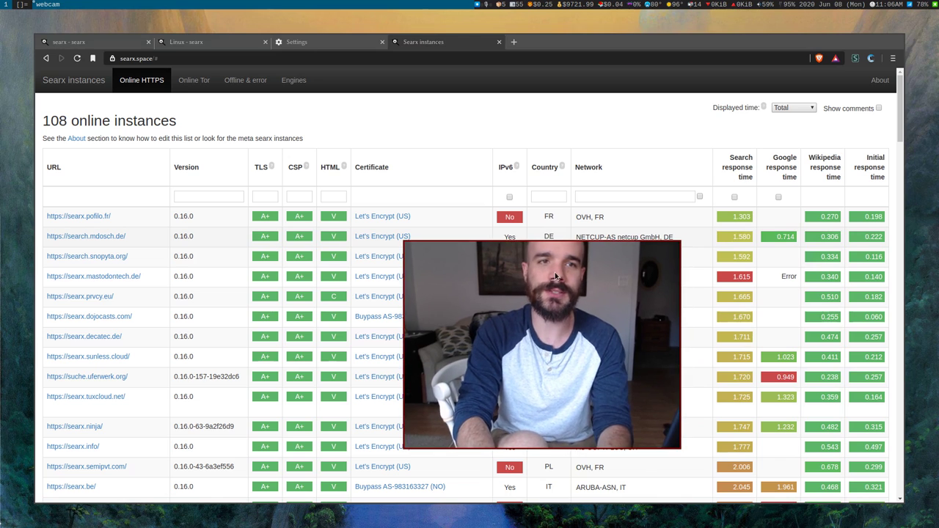
click(83, 42)
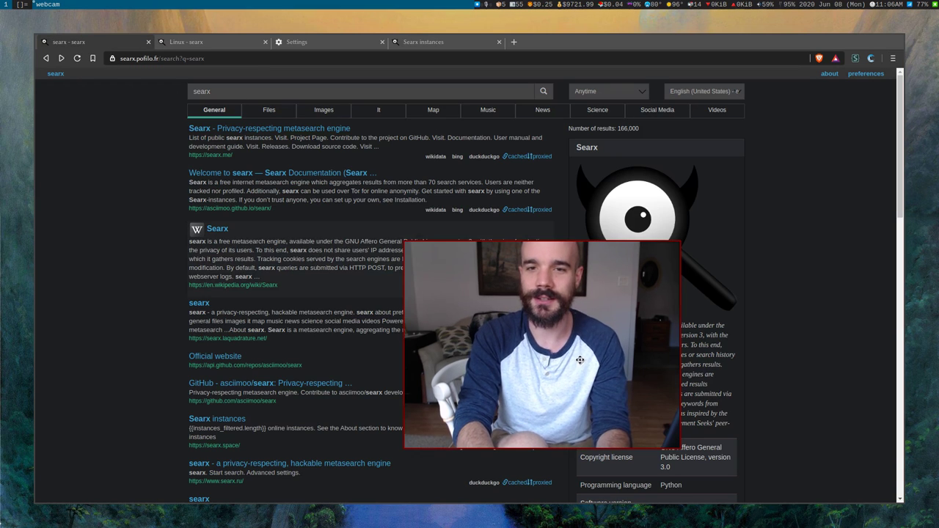
drag(568, 363, 138, 438)
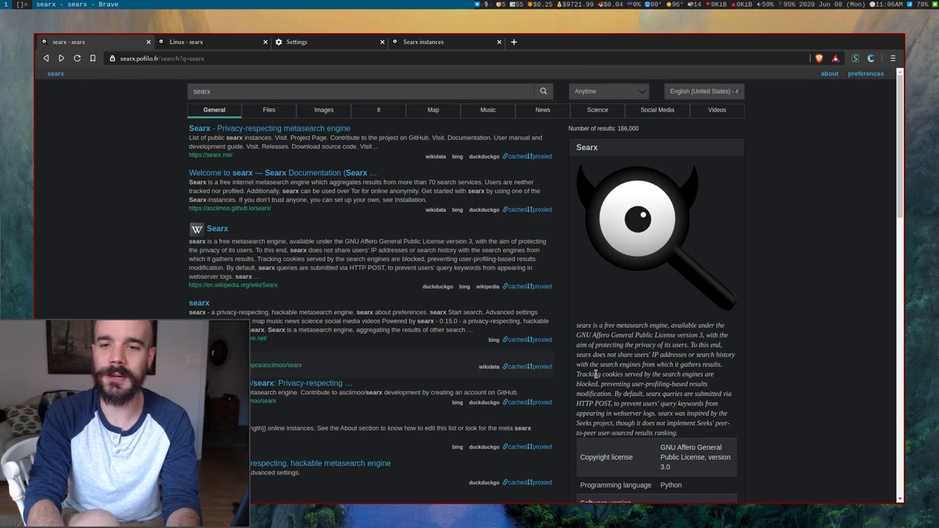
key(super+shift+space)
key(super+shift+space)
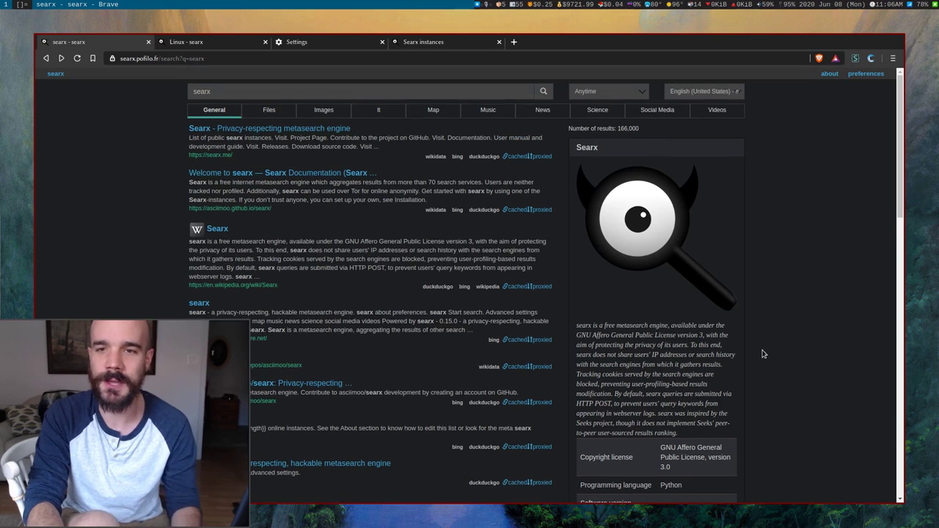
scroll(762, 354, down, 4)
scroll(768, 353, up, 3)
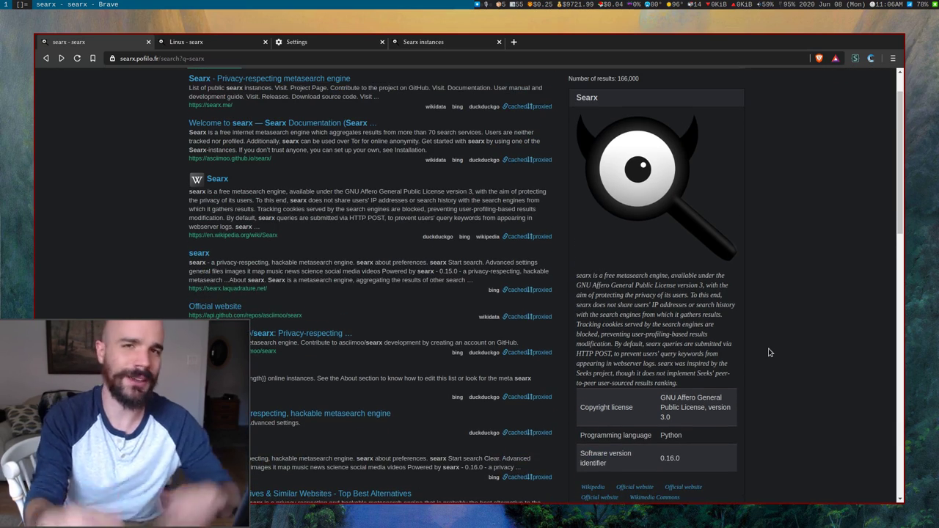
scroll(768, 353, up, 1)
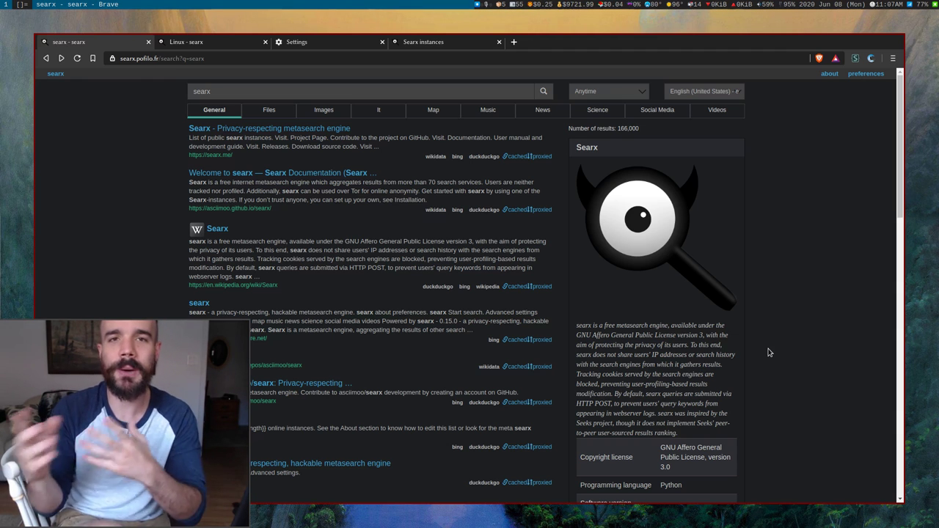
click(458, 43)
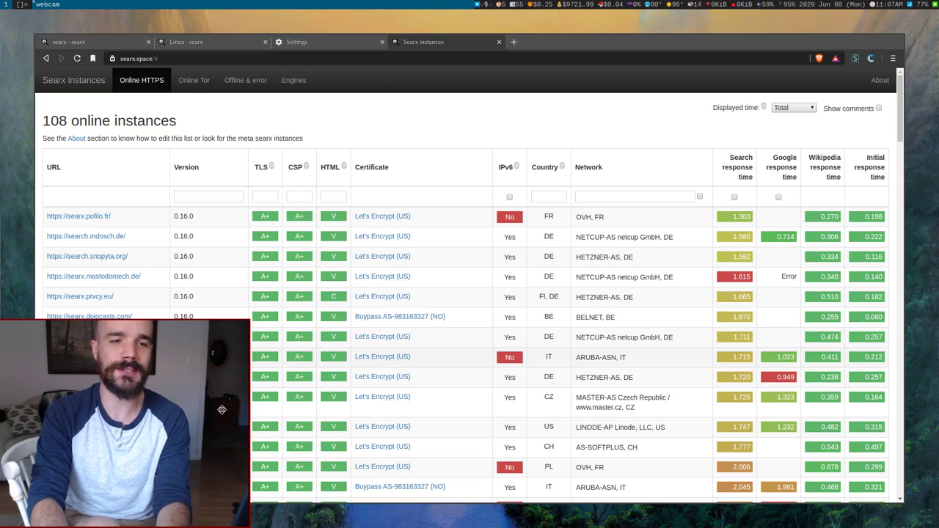
drag(221, 410, 832, 320)
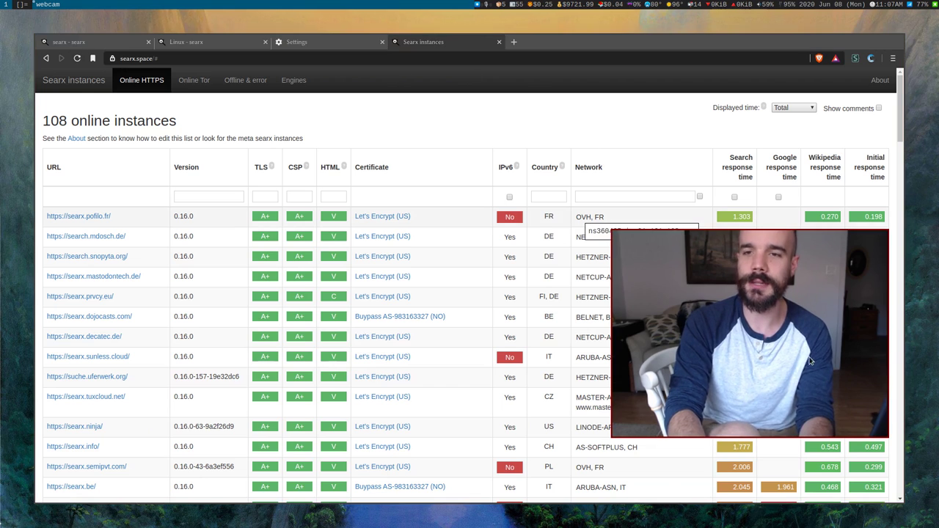
drag(811, 361, 839, 398)
drag(845, 360, 890, 469)
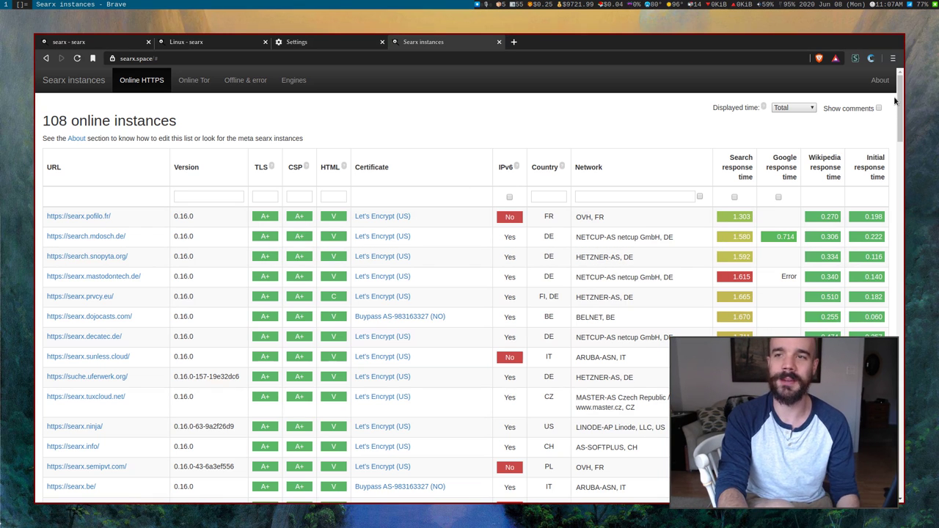
scroll(896, 99, down, 2)
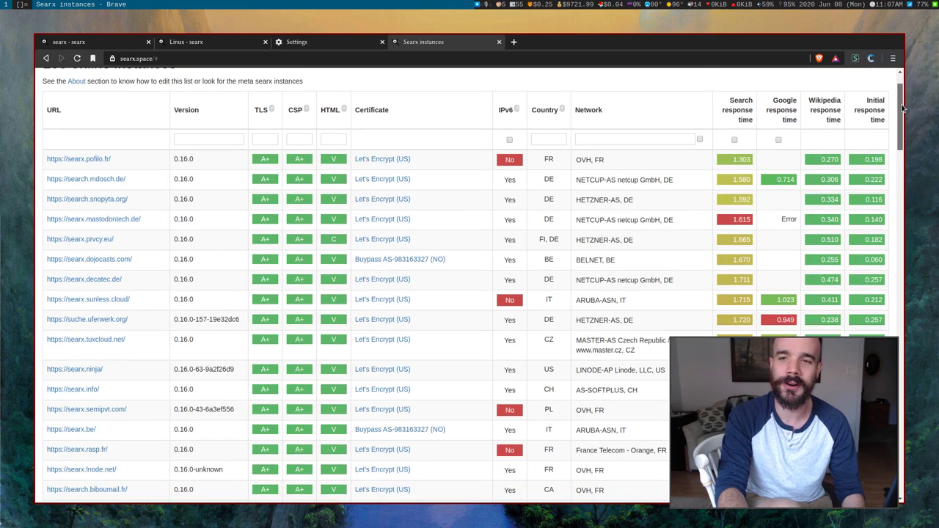
scroll(903, 98, up, 2)
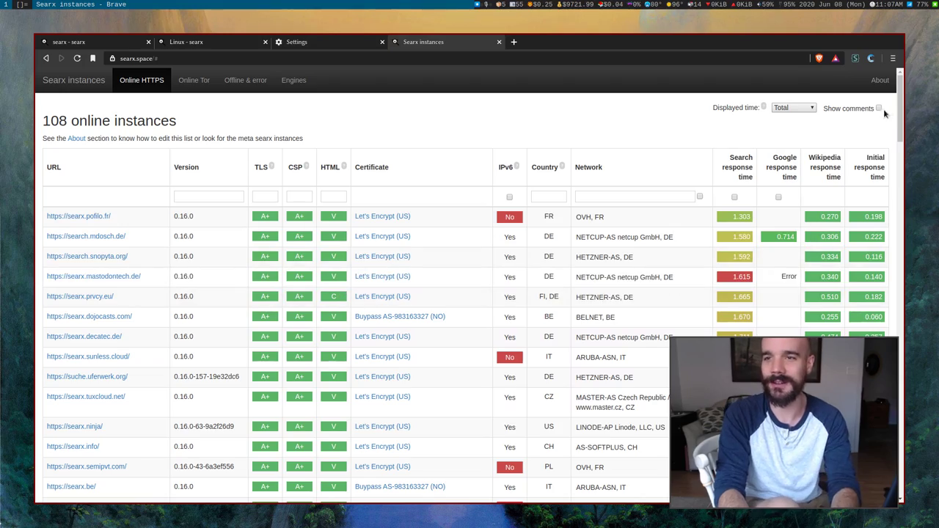
drag(901, 108, 890, 76)
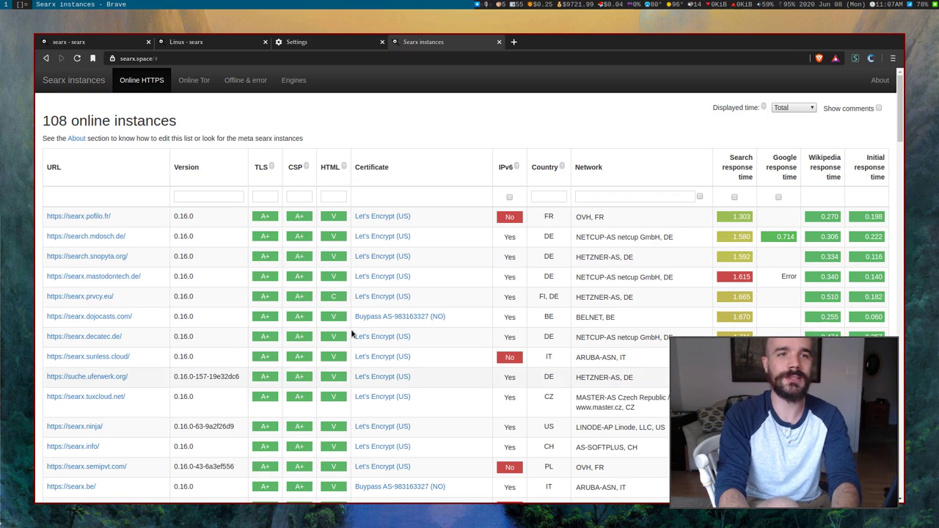
click(116, 42)
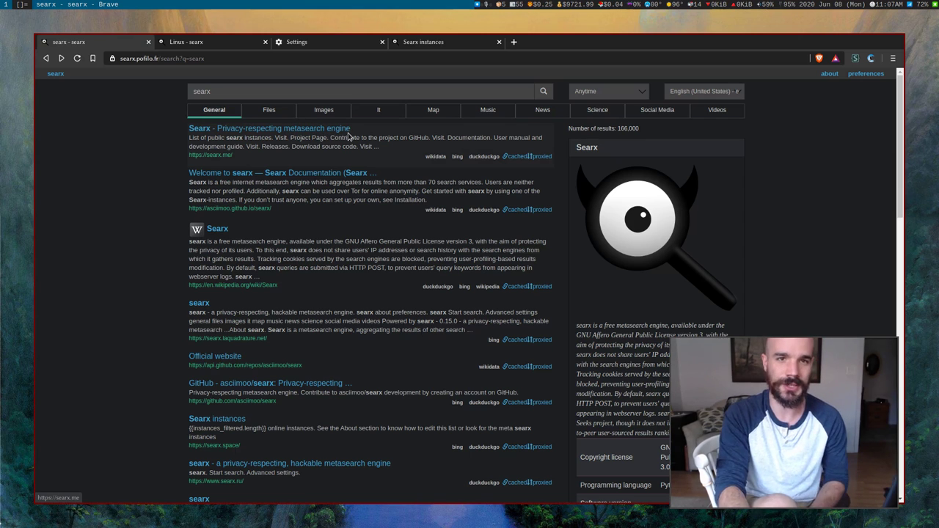
double_click(204, 92)
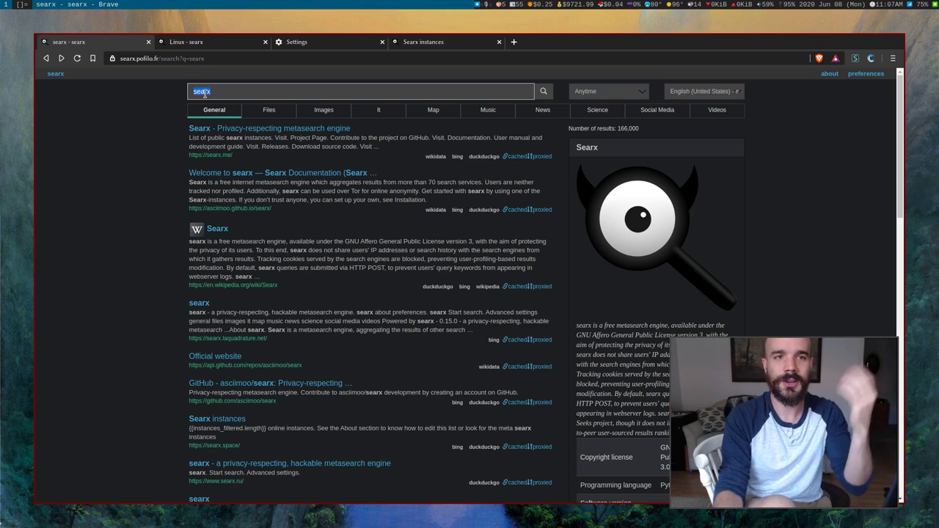
key(ctrl+Tab)
key(ctrl+shift+Tab)
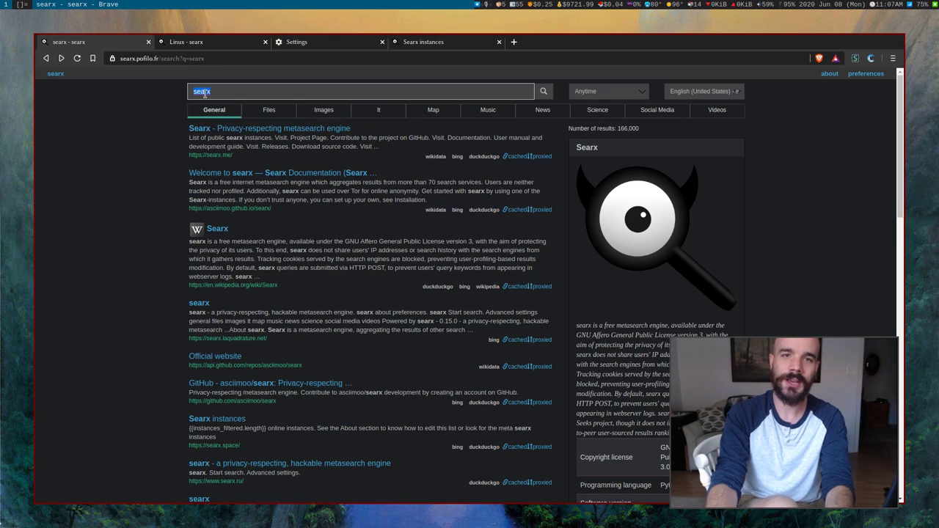
click(102, 156)
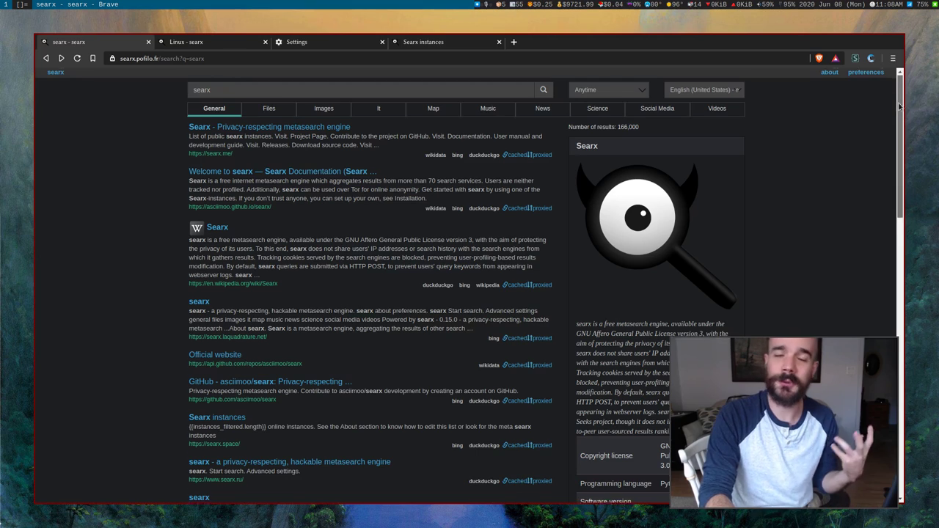
drag(899, 104, 914, 157)
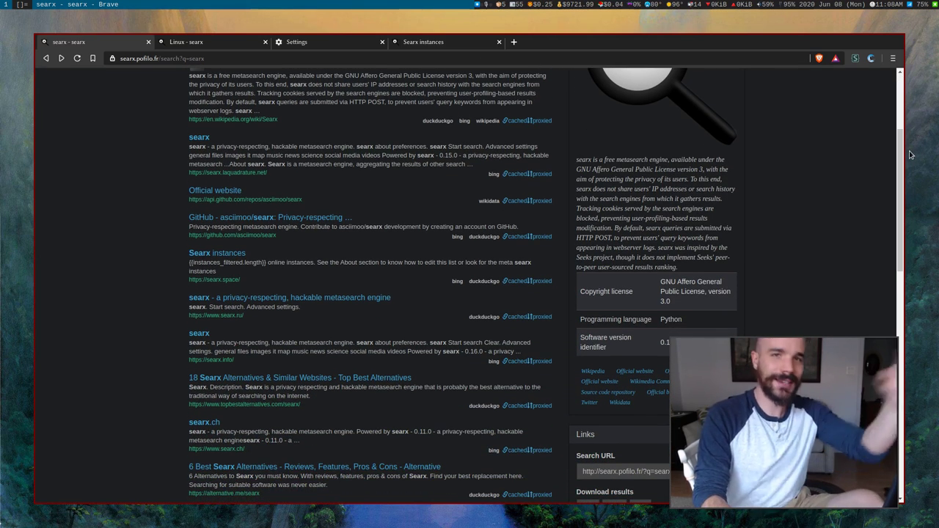
drag(902, 159, 935, 173)
click(853, 168)
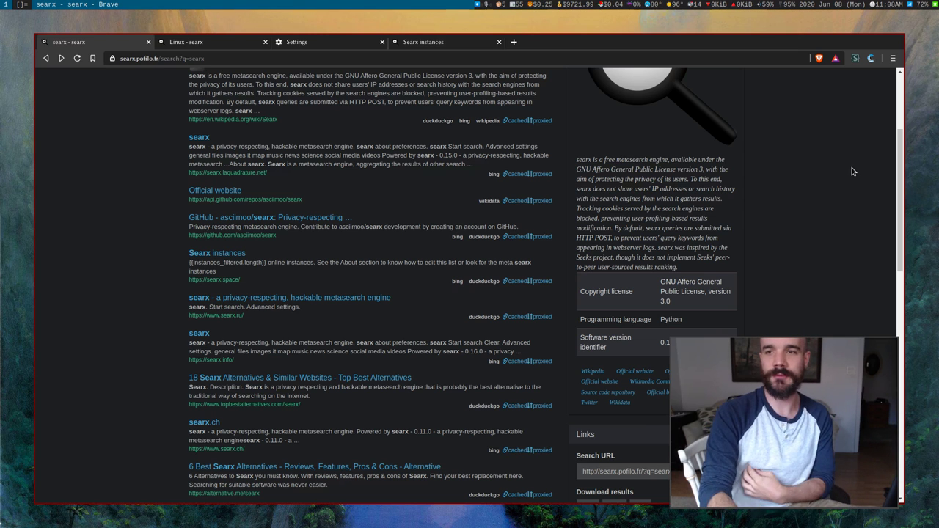
scroll(898, 169, up, 2)
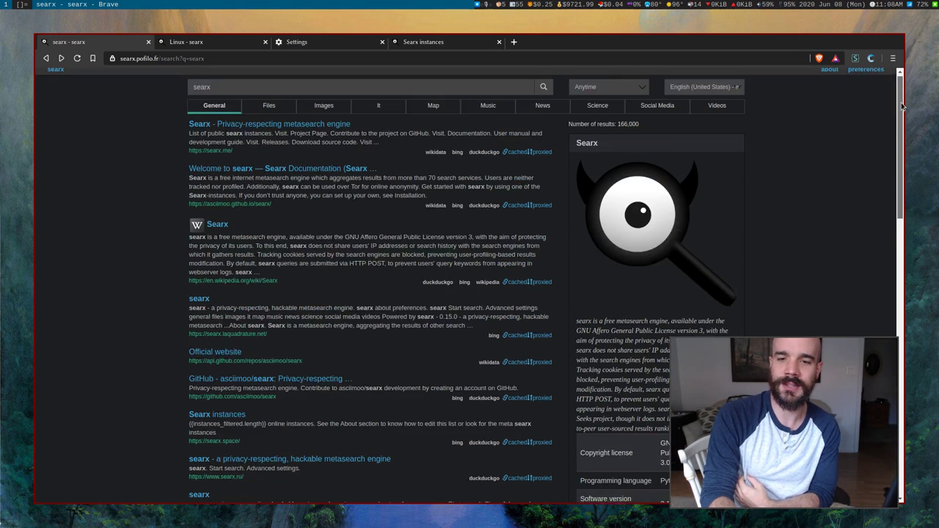
scroll(899, 169, down, 1)
drag(789, 382, 154, 321)
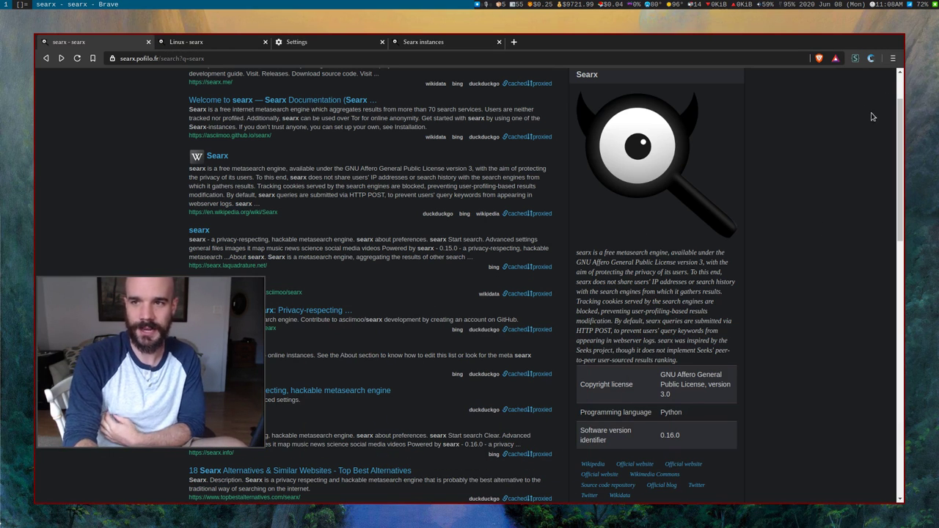
drag(901, 115, 907, 73)
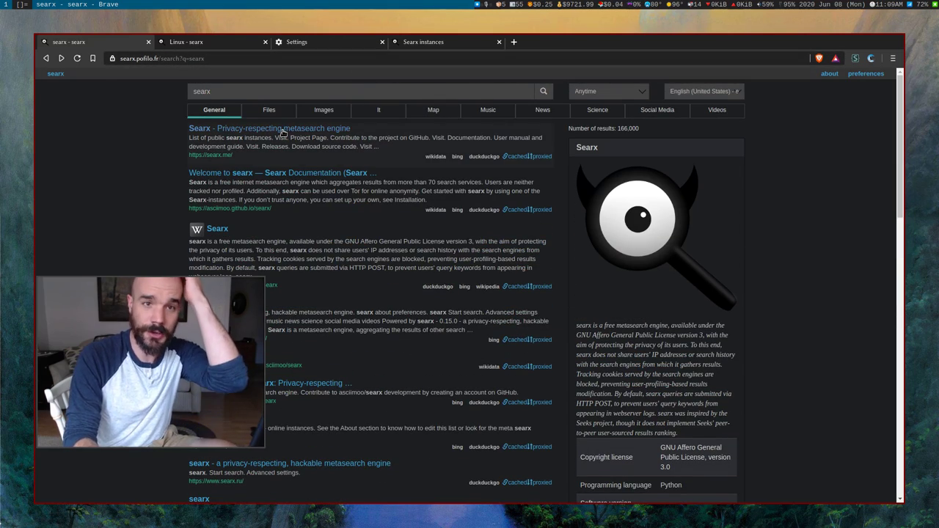
scroll(873, 220, down, 6)
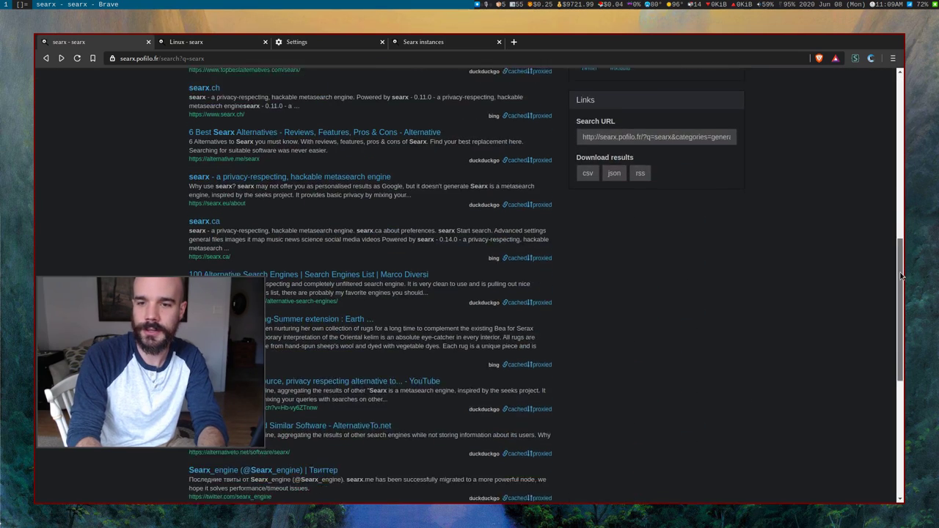
scroll(872, 235, up, 3)
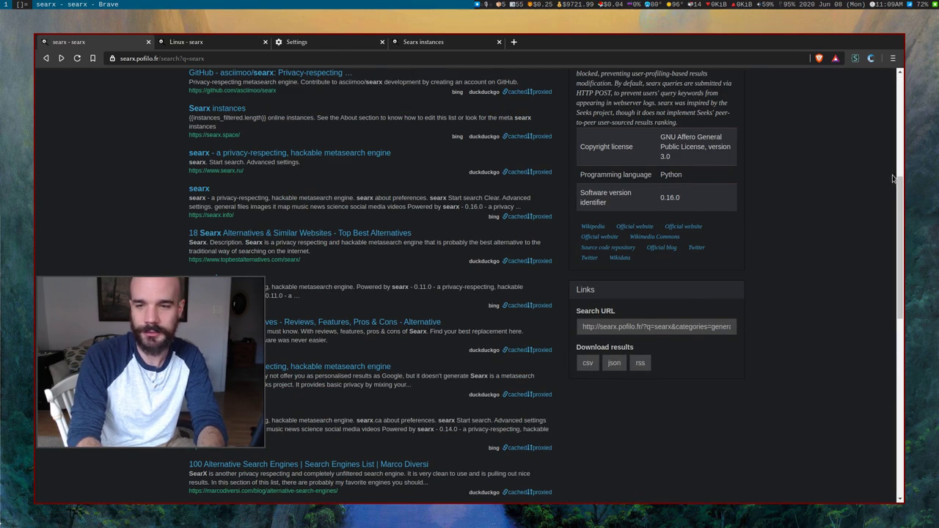
scroll(900, 219, up, 3)
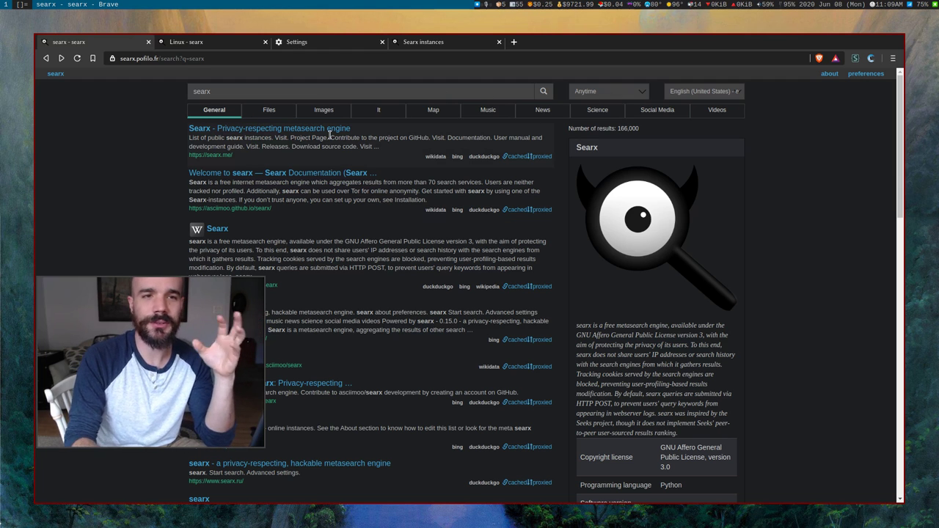
Step: On the Linux results, move through General and Images to the It category
click(188, 42)
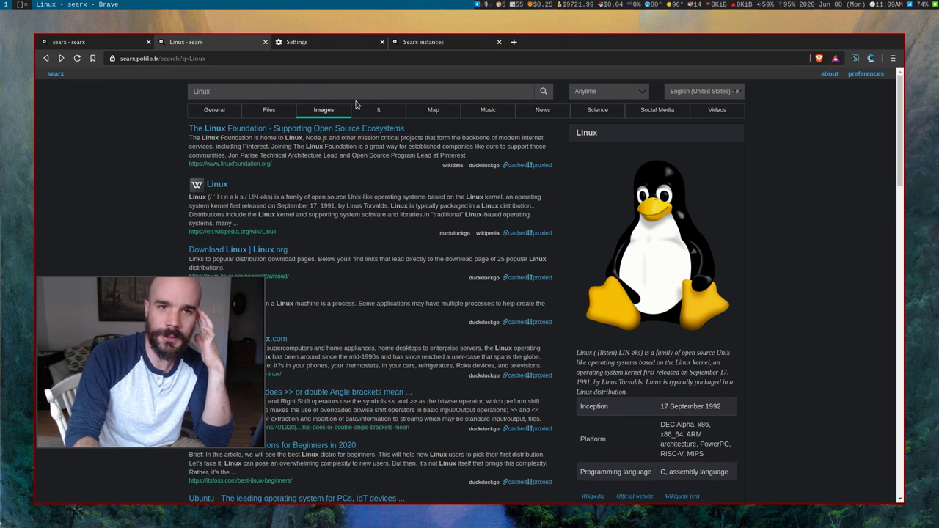
click(233, 115)
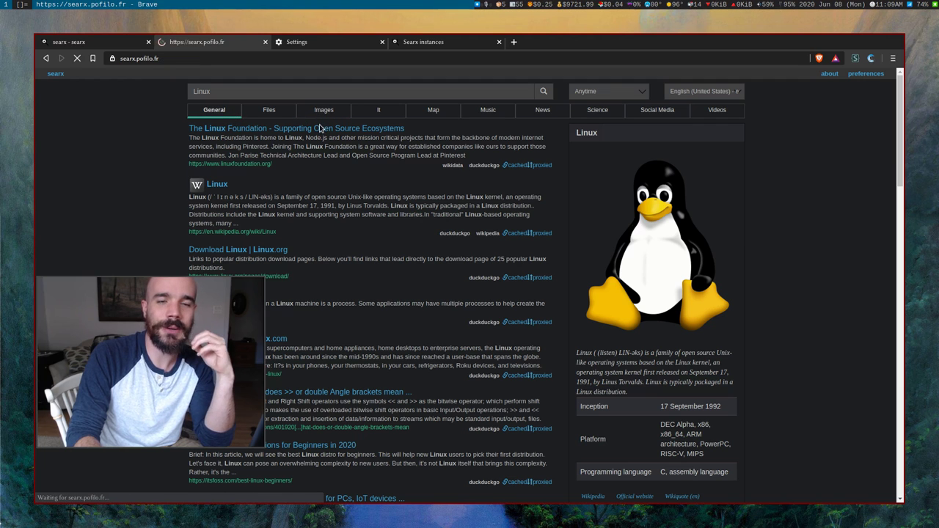
click(324, 111)
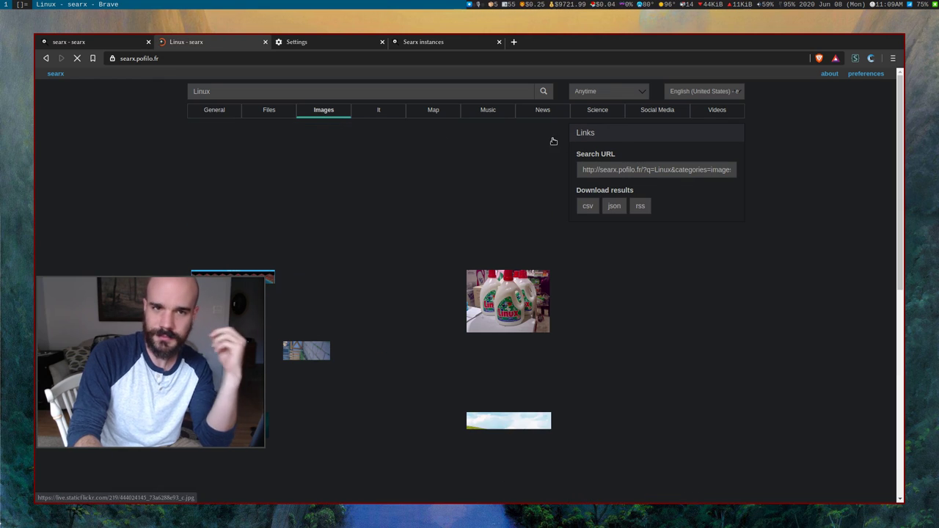
drag(209, 312, 851, 347)
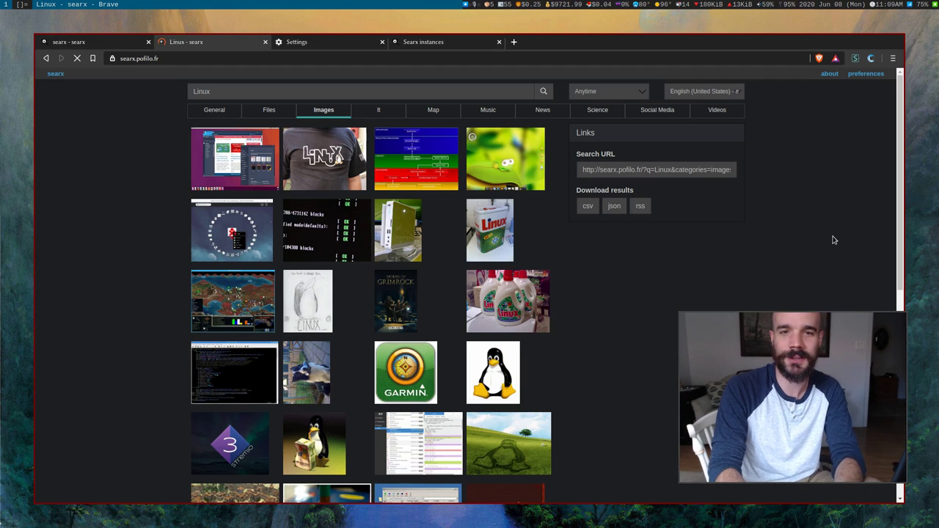
scroll(833, 240, down, 2)
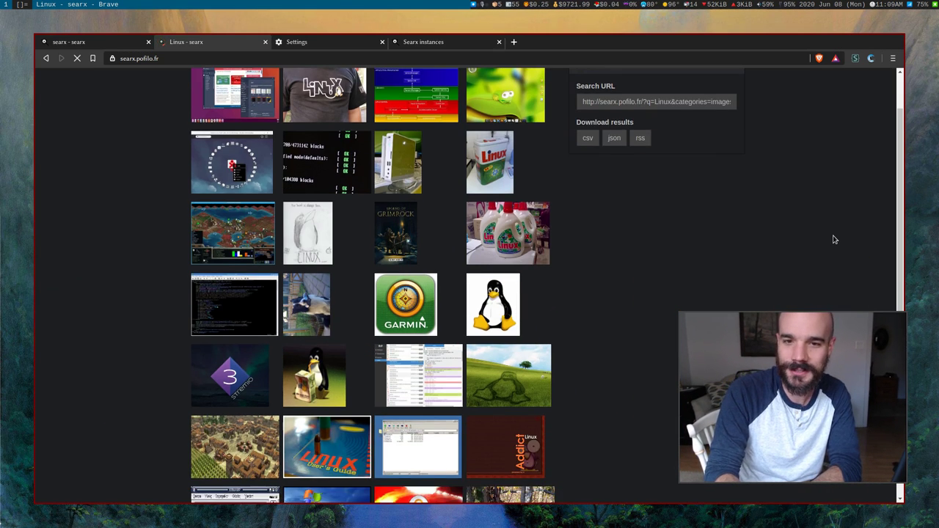
scroll(833, 237, up, 2)
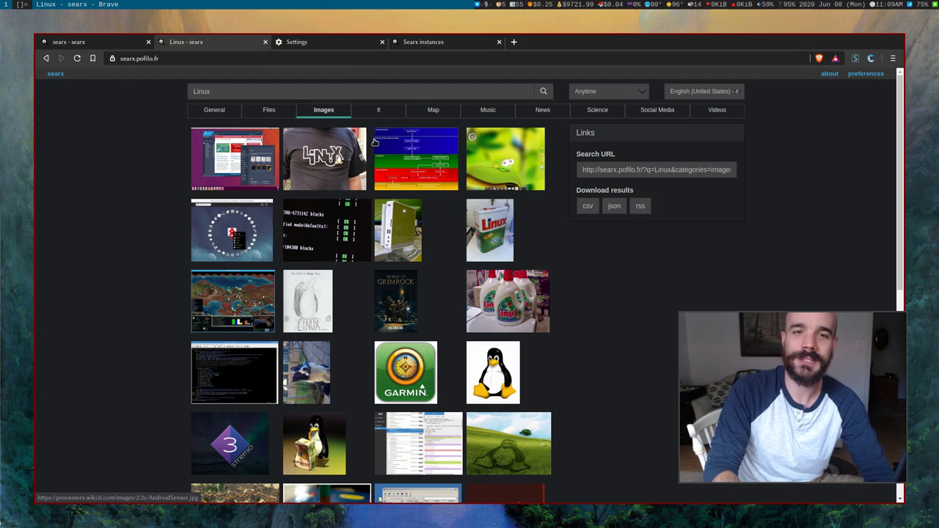
click(383, 117)
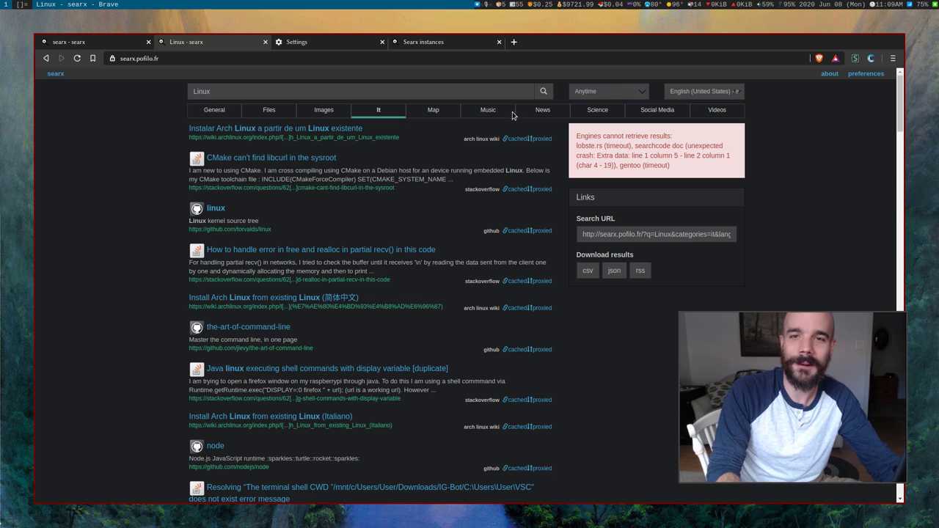
Step: Show the Linux search in the Files category, which returns no results
click(265, 110)
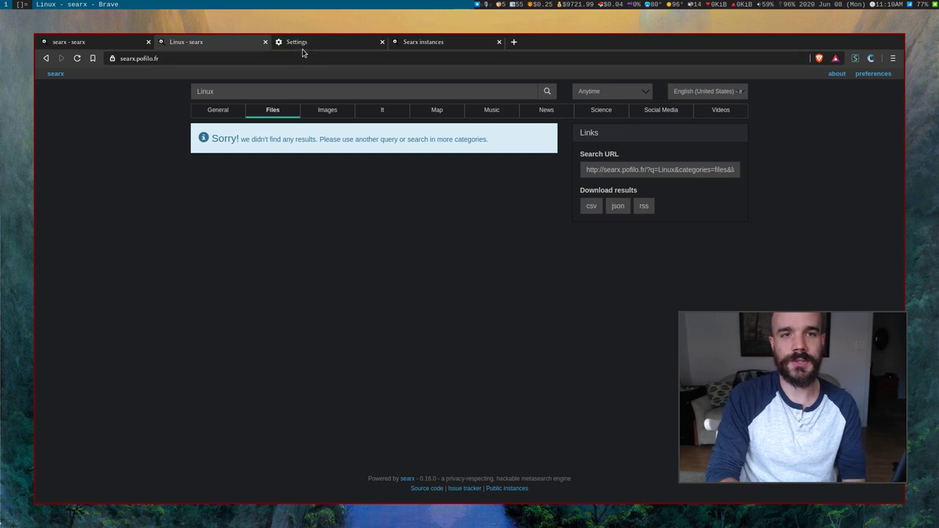
click(107, 47)
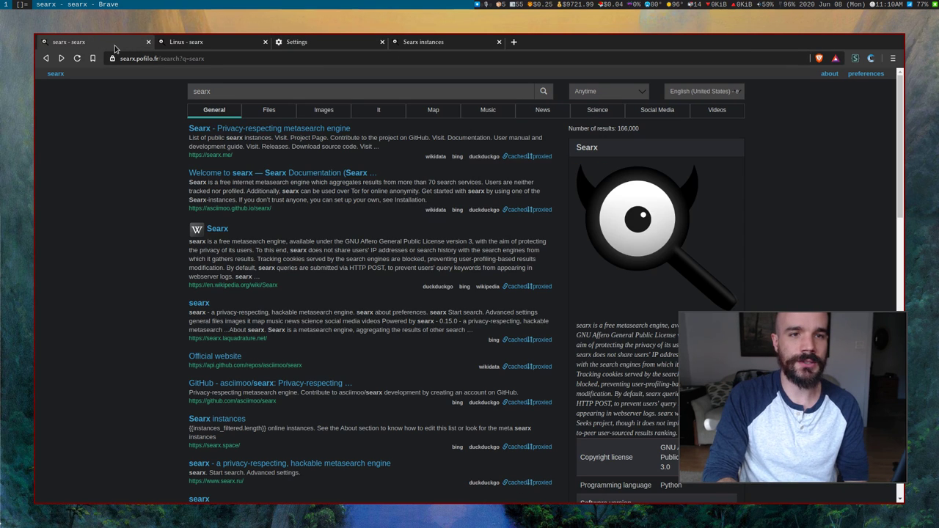
click(220, 44)
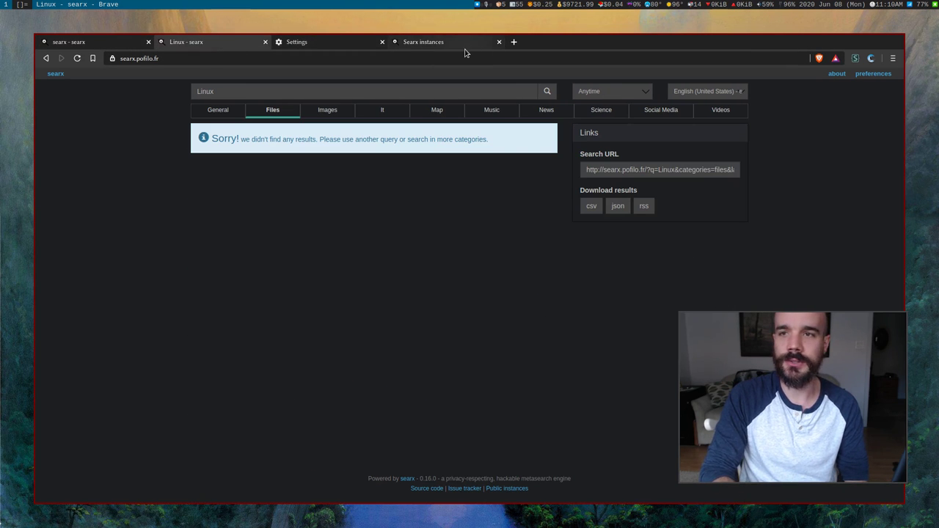
Step: Open Preferences and review General settings: POST method, oscar theme, Logicodev dark style
click(866, 74)
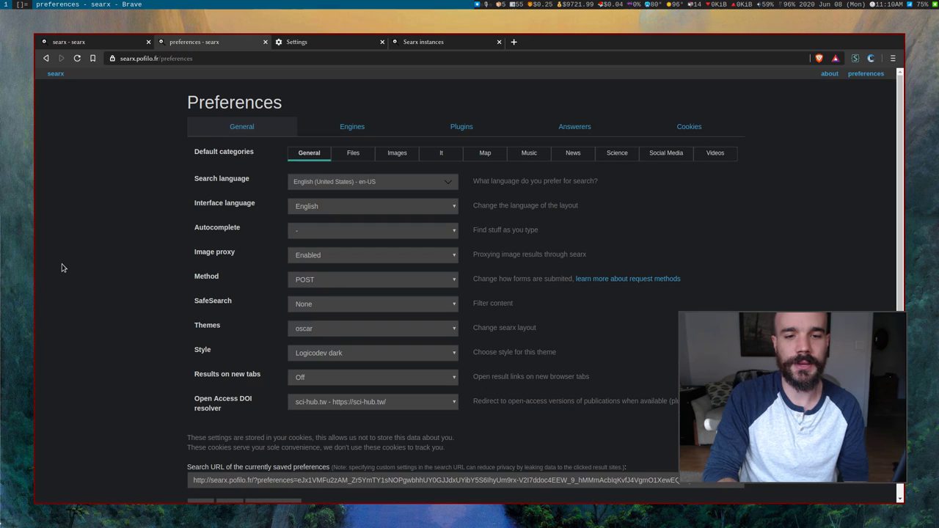
scroll(63, 268, down, 2)
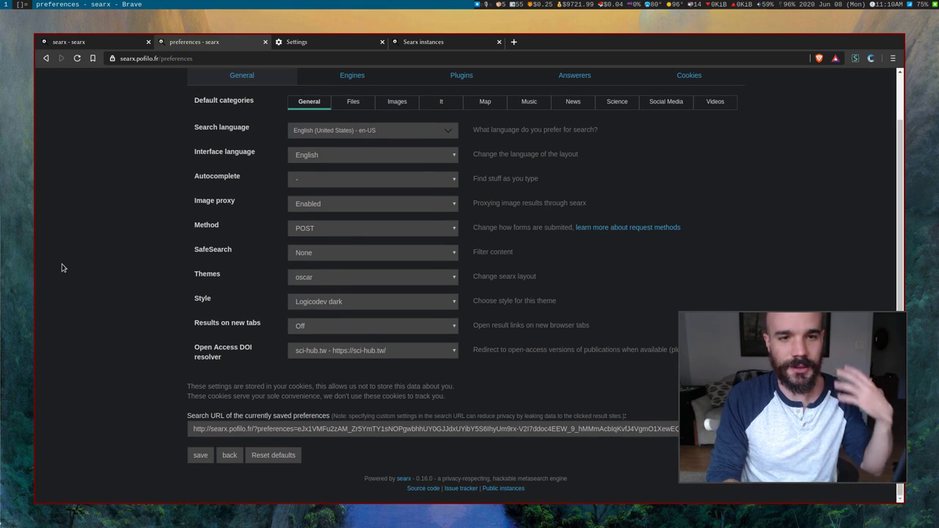
scroll(62, 268, up, 2)
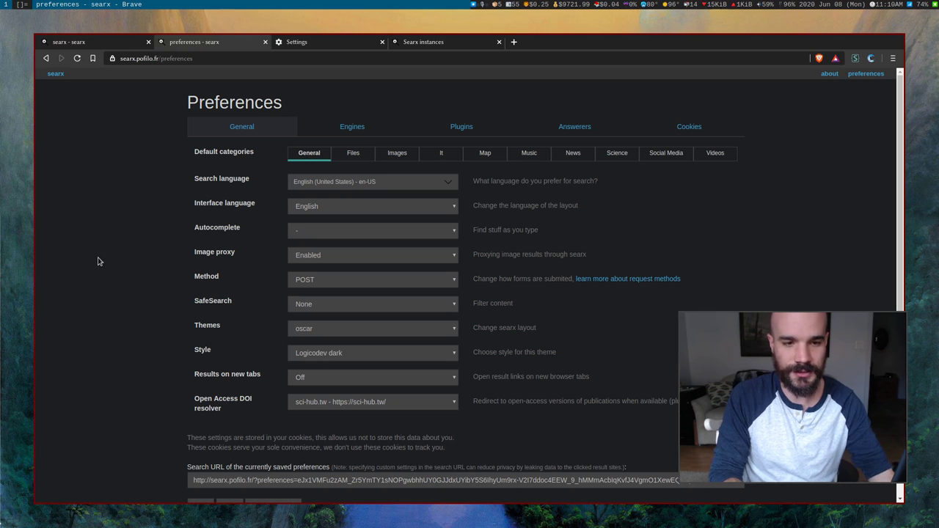
scroll(98, 252, down, 2)
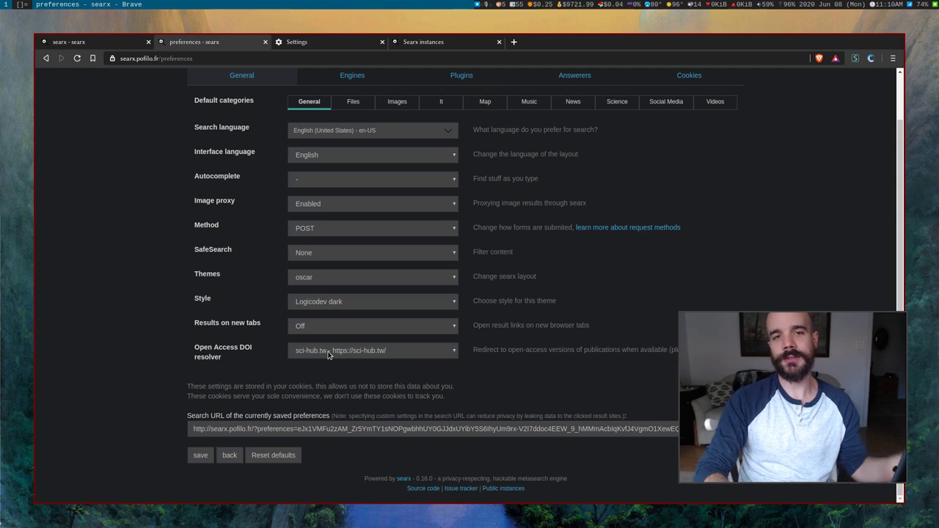
scroll(112, 184, up, 2)
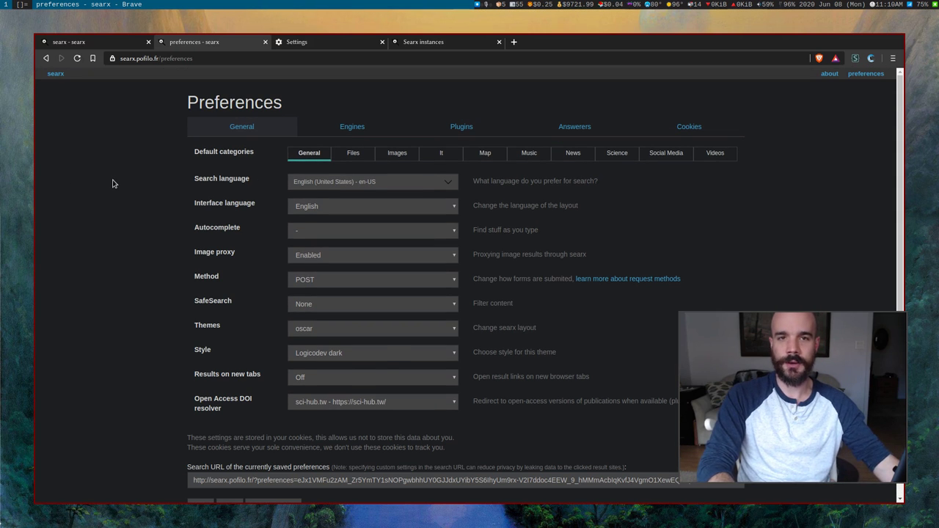
Step: Switch on the Open Access DOI rewrite plugin, then return to the General preferences
click(459, 127)
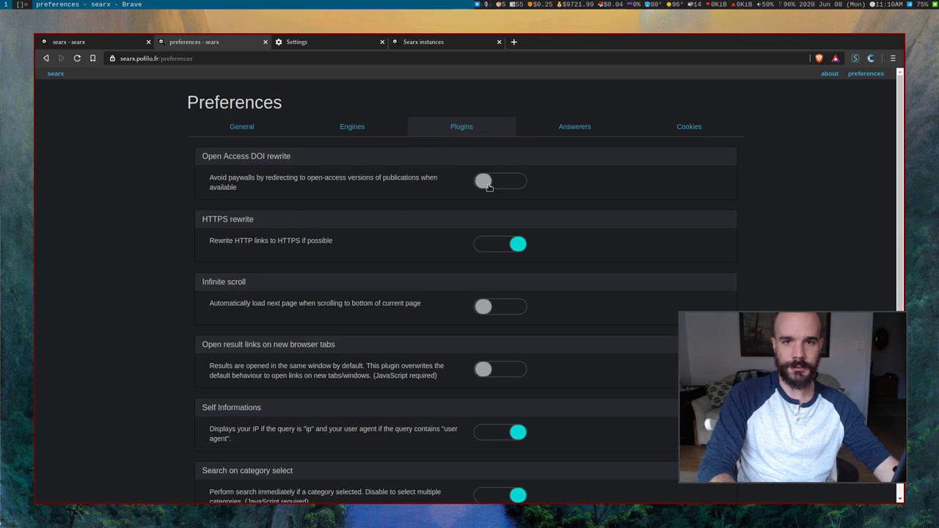
click(489, 188)
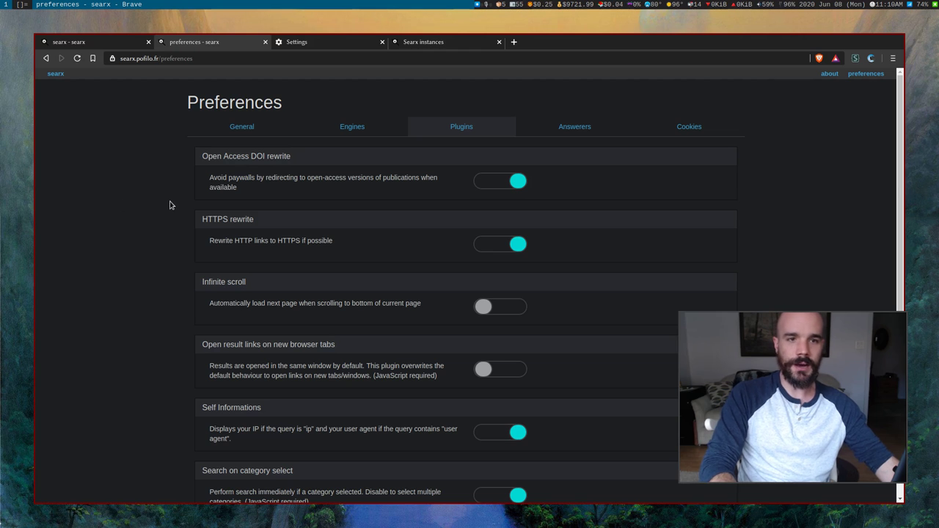
scroll(169, 205, down, 1)
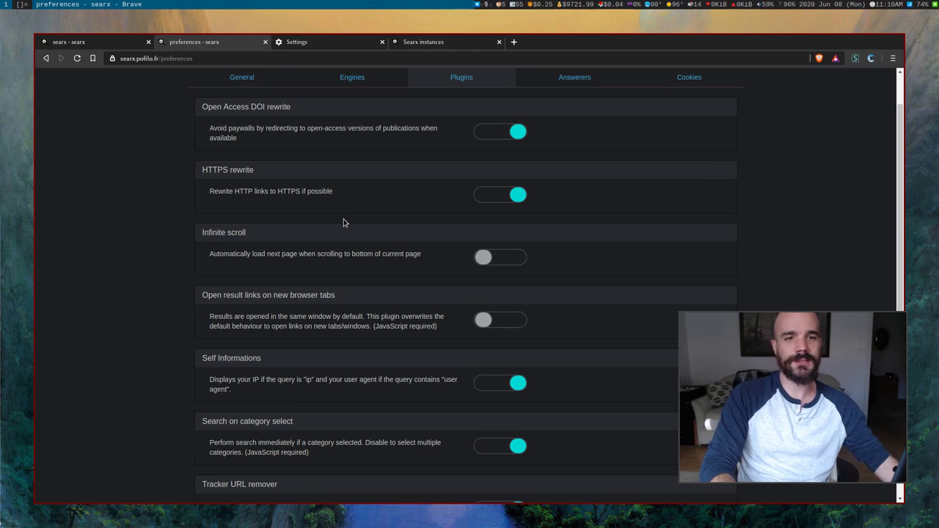
scroll(326, 221, down, 5)
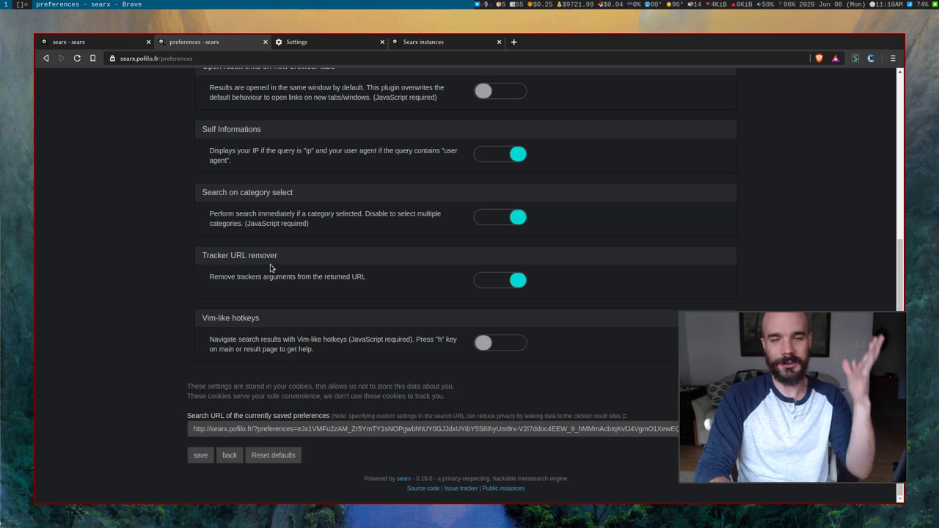
scroll(149, 288, up, 5)
scroll(149, 287, up, 1)
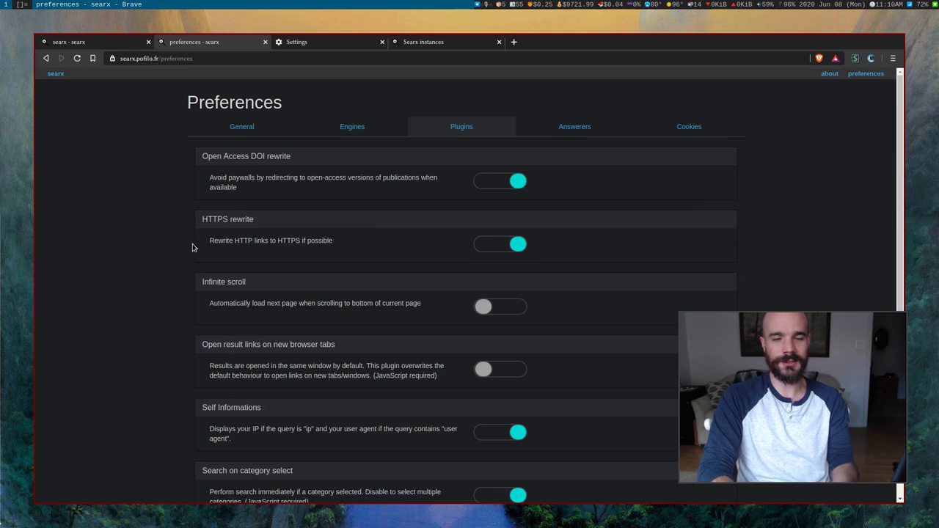
click(235, 129)
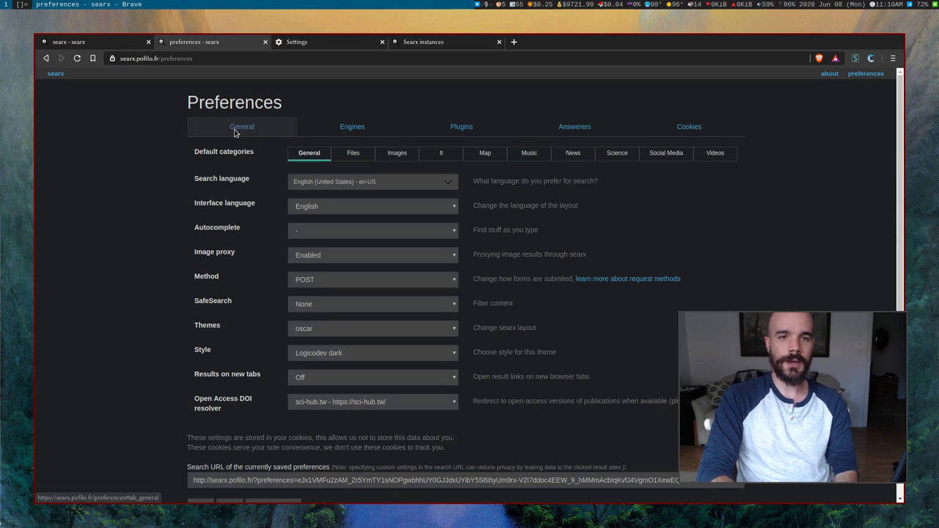
Step: Browse the Engines preferences, checking the images engines before returning to general
click(351, 137)
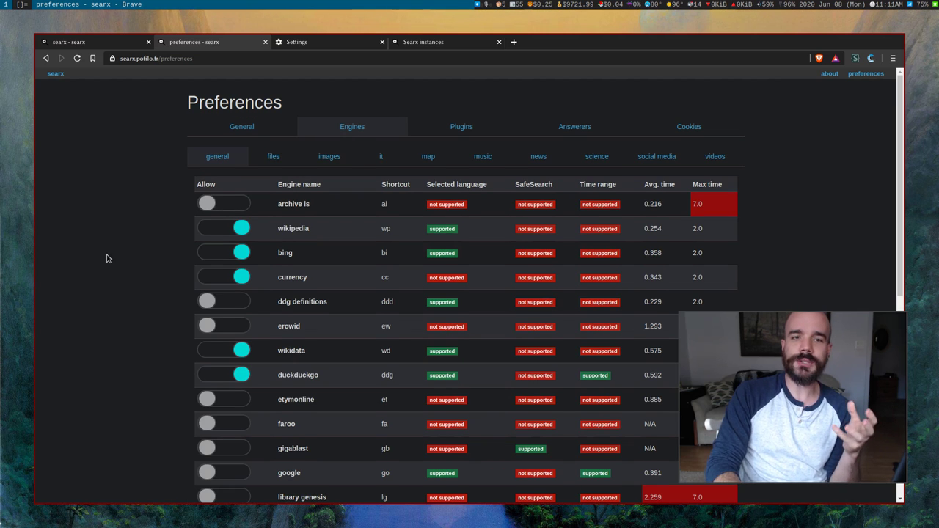
scroll(110, 253, down, 1)
scroll(117, 249, up, 1)
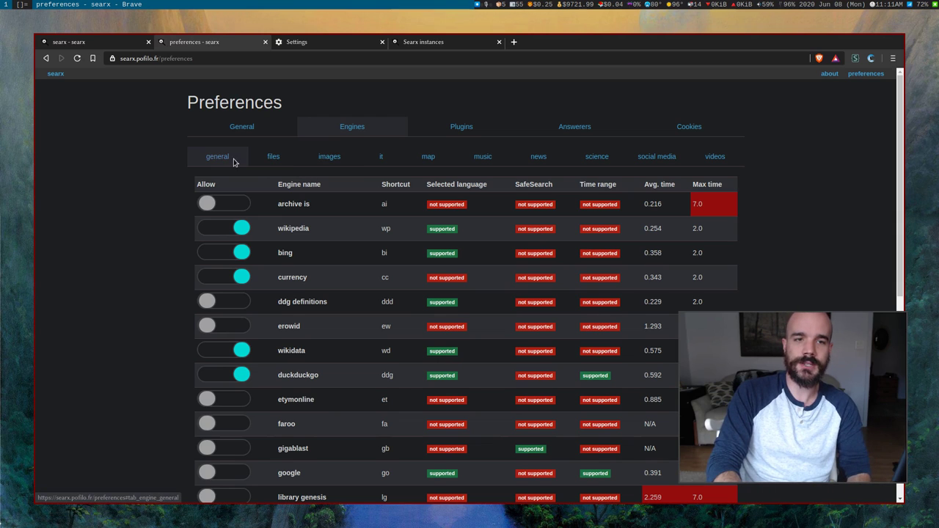
click(349, 157)
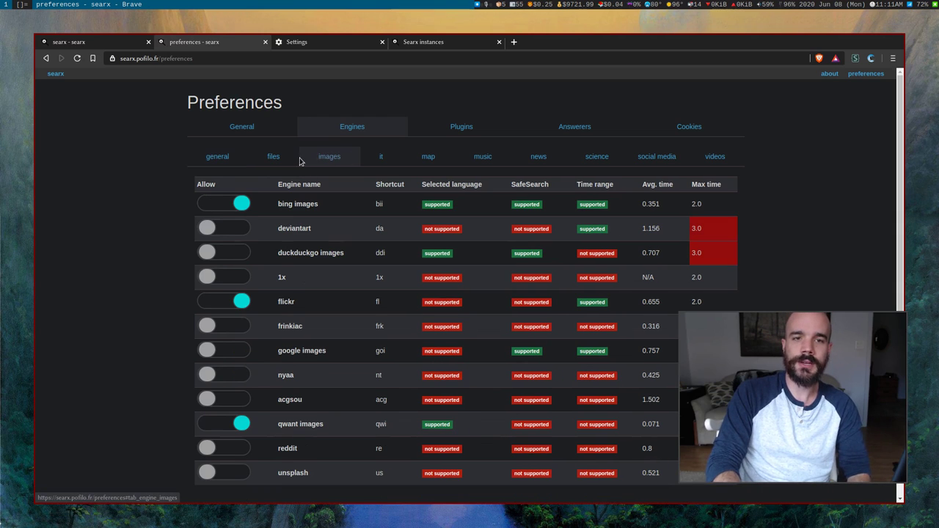
click(204, 163)
Step: Enable the etymonline engine in the general engines list
scroll(129, 234, down, 1)
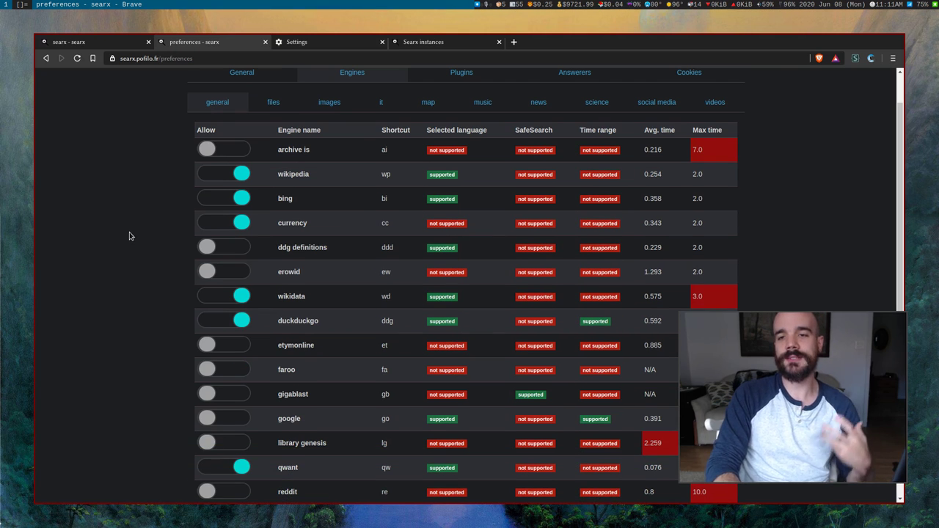
click(232, 346)
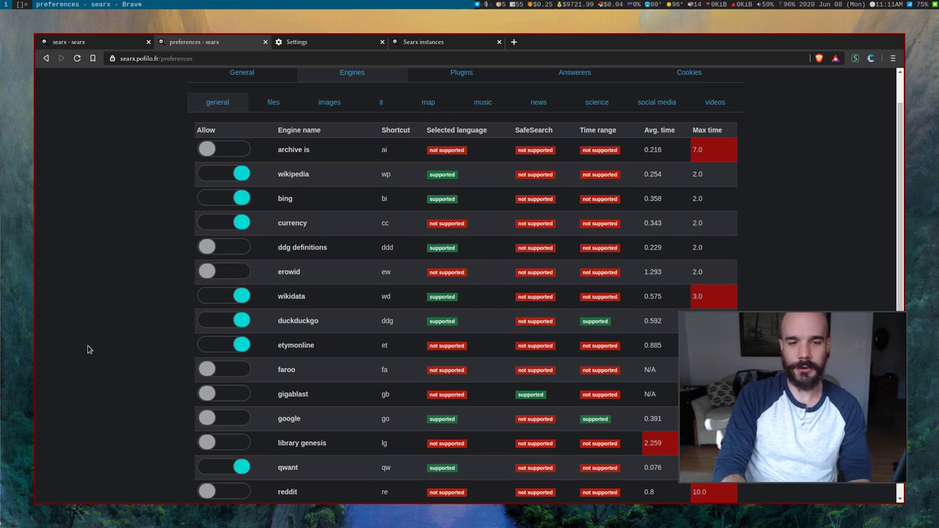
scroll(115, 341, down, 2)
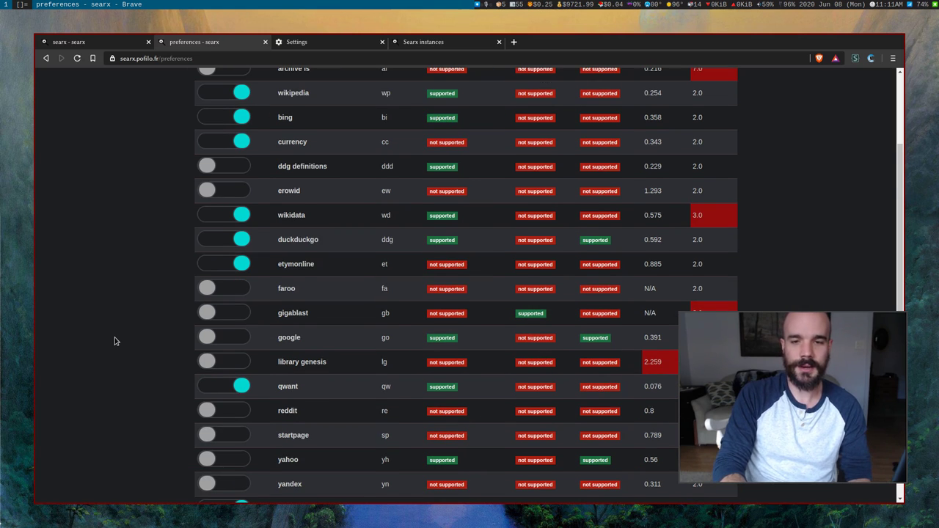
scroll(115, 342, down, 3)
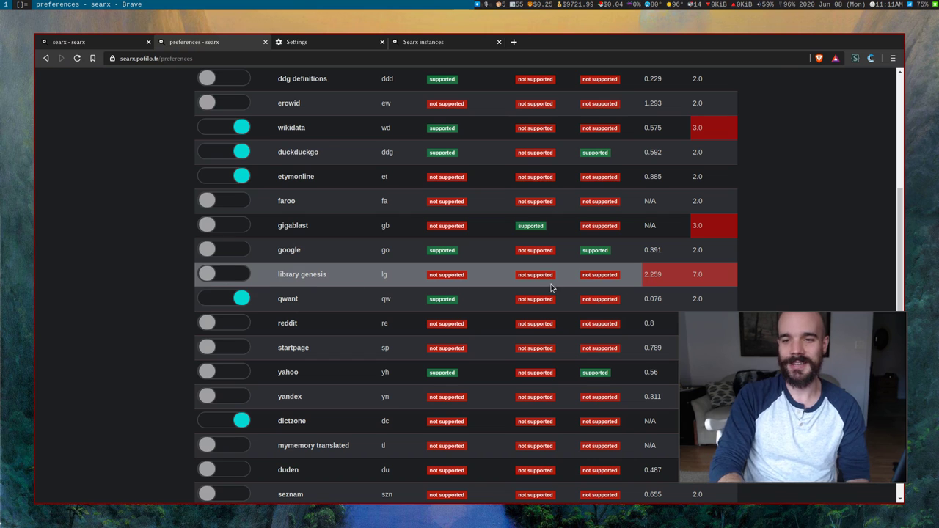
scroll(663, 282, up, 3)
scroll(663, 282, up, 3)
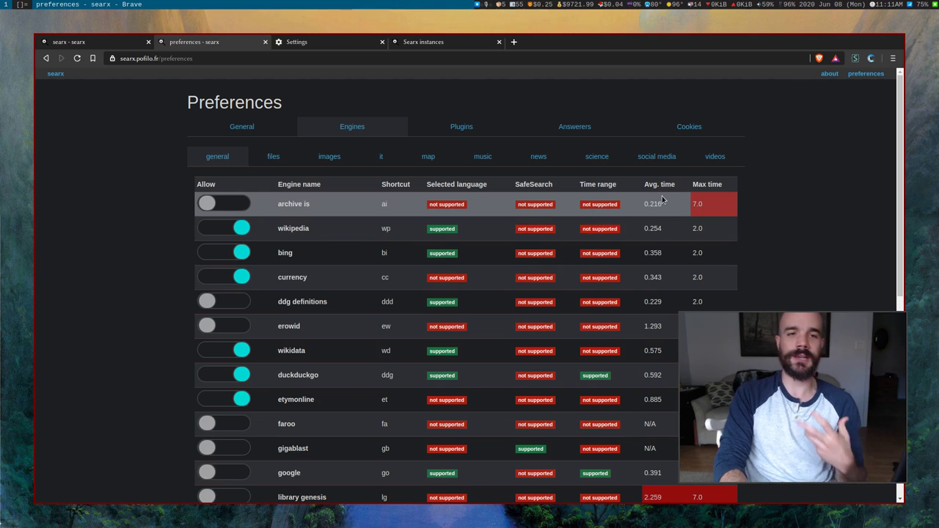
scroll(804, 217, down, 1)
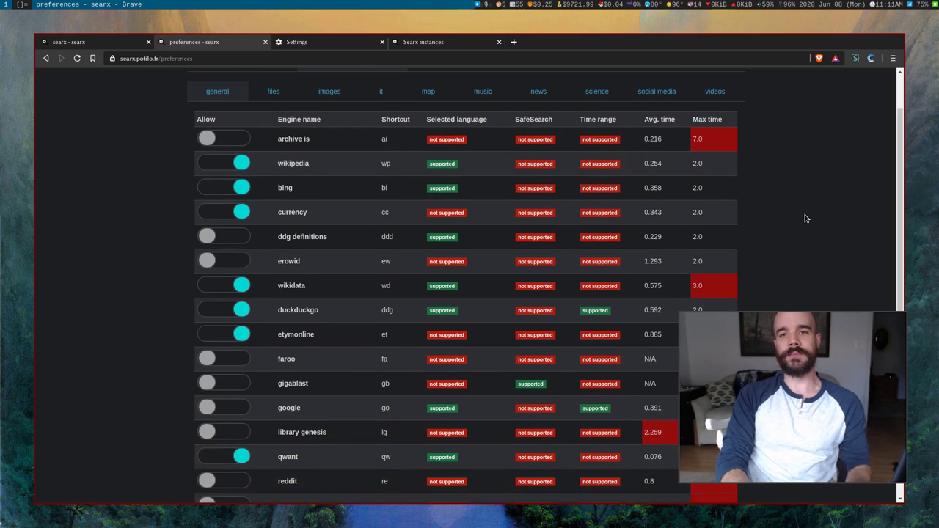
scroll(804, 217, up, 1)
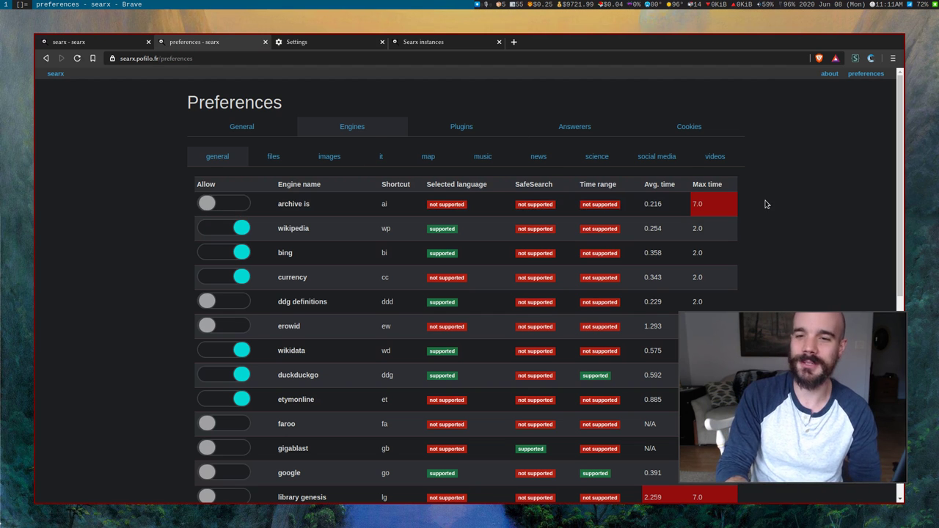
scroll(765, 204, down, 10)
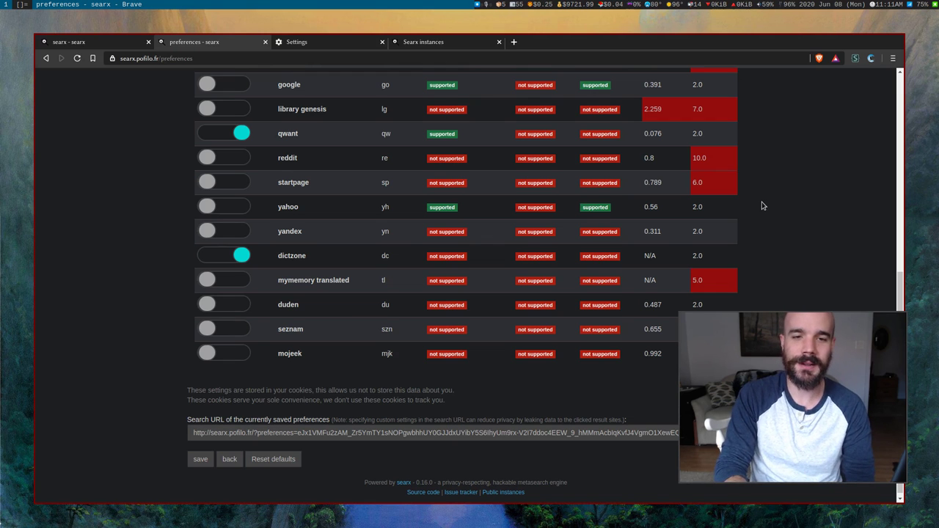
scroll(765, 204, up, 5)
scroll(762, 205, up, 2)
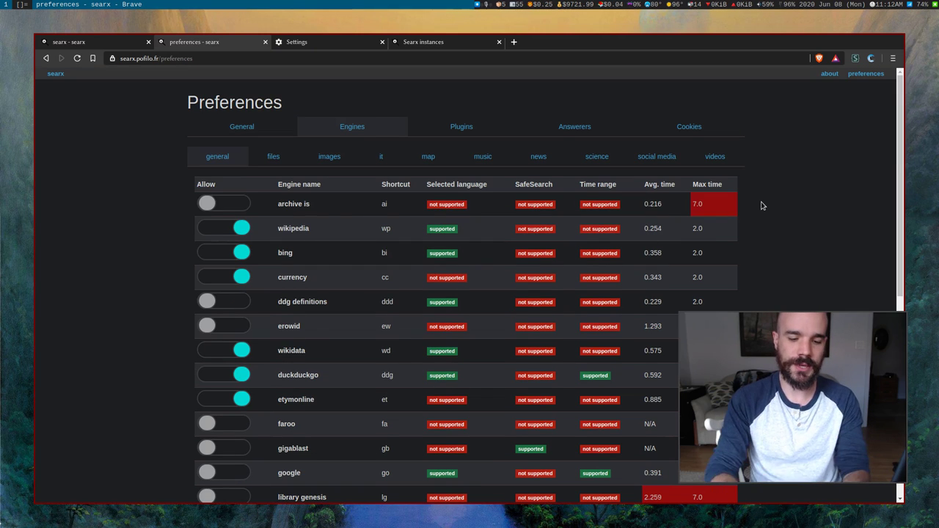
Step: In a new tab, run the bang search '!images richard stallman'
click(83, 42)
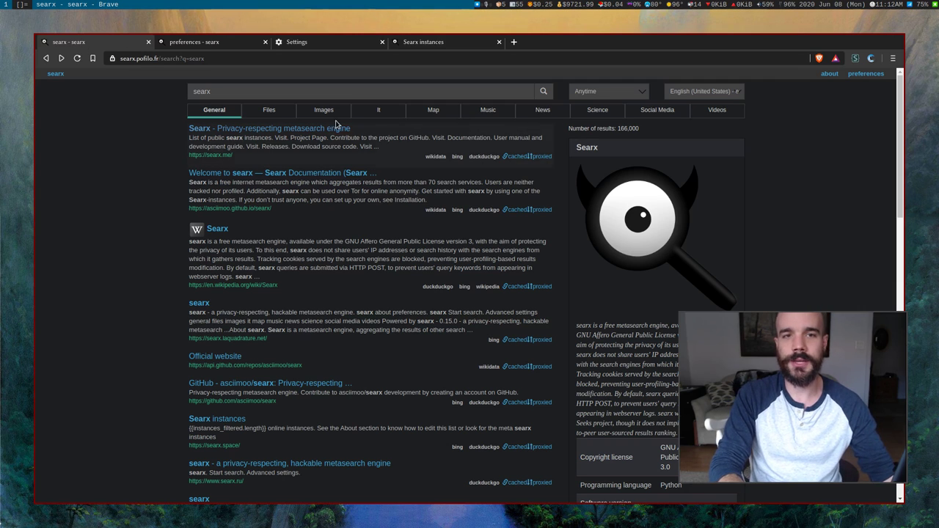
key(ctrl+t)
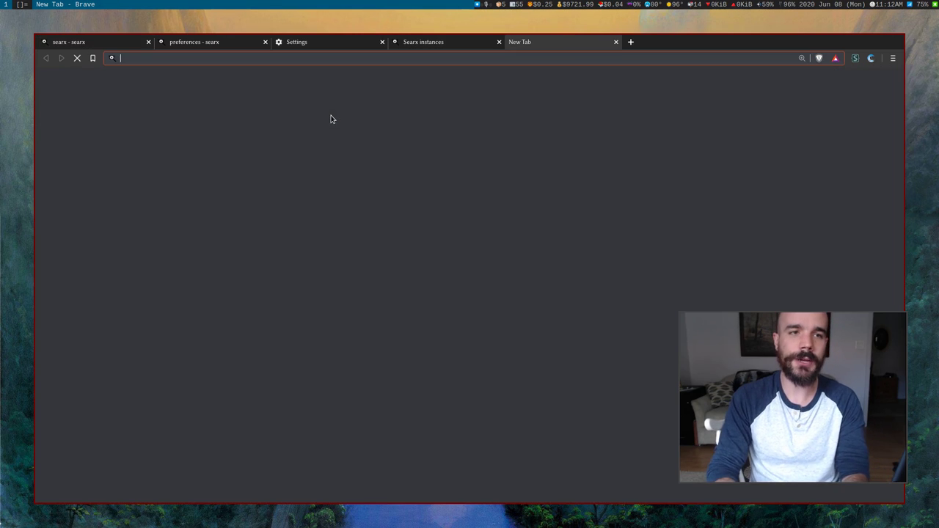
text(!im)
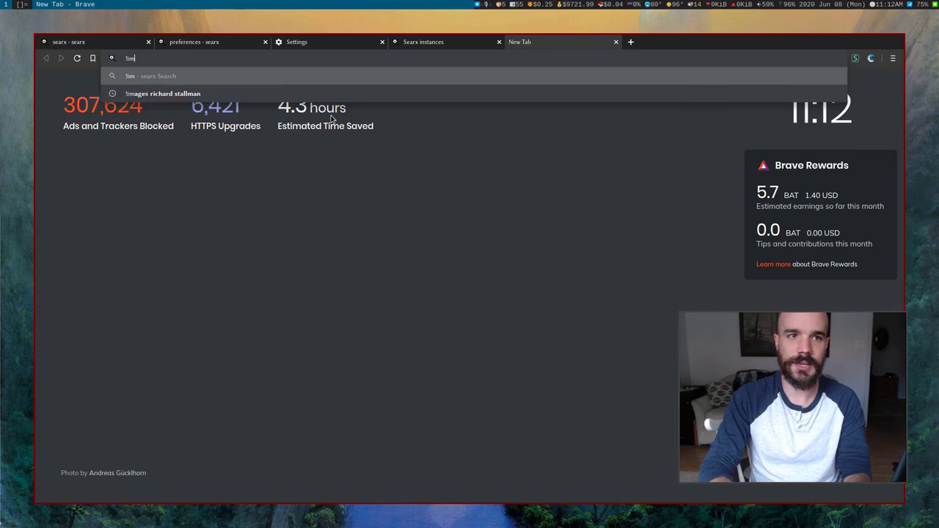
text(ages r)
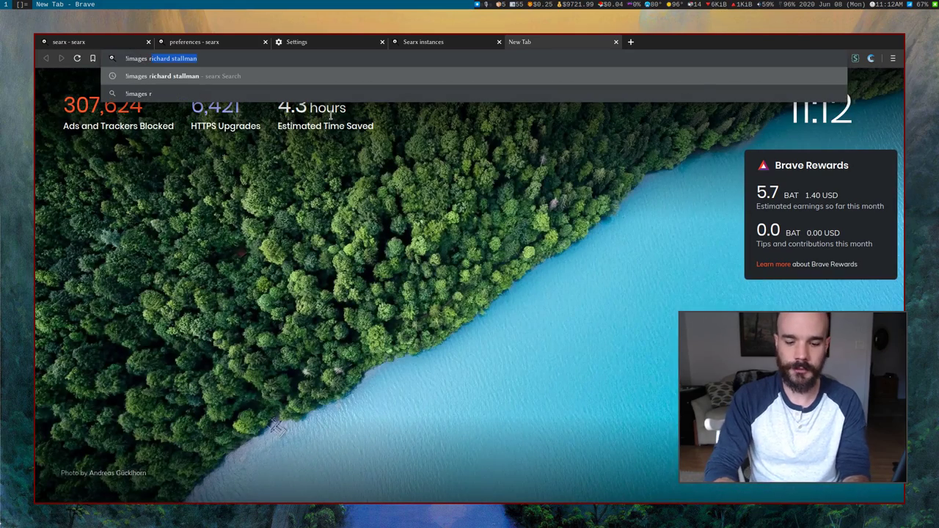
text(ichar)
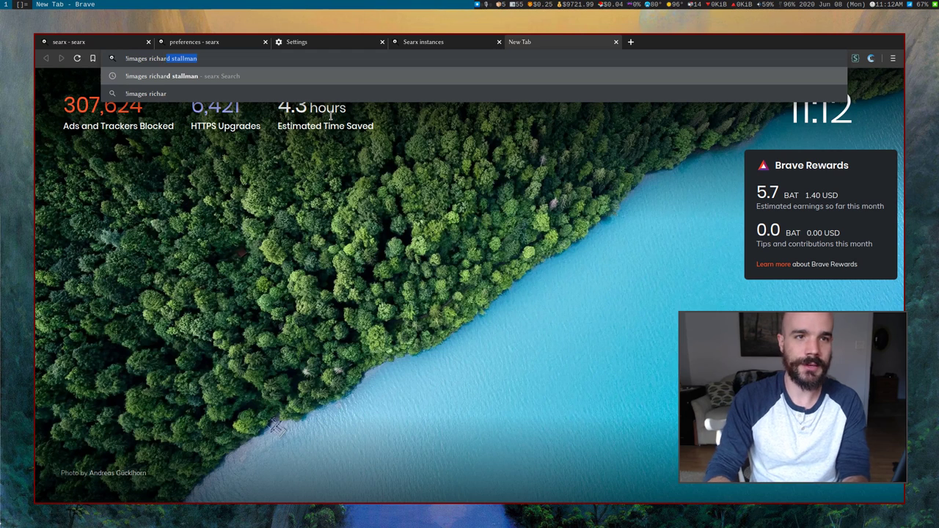
key(Right)
key(Return)
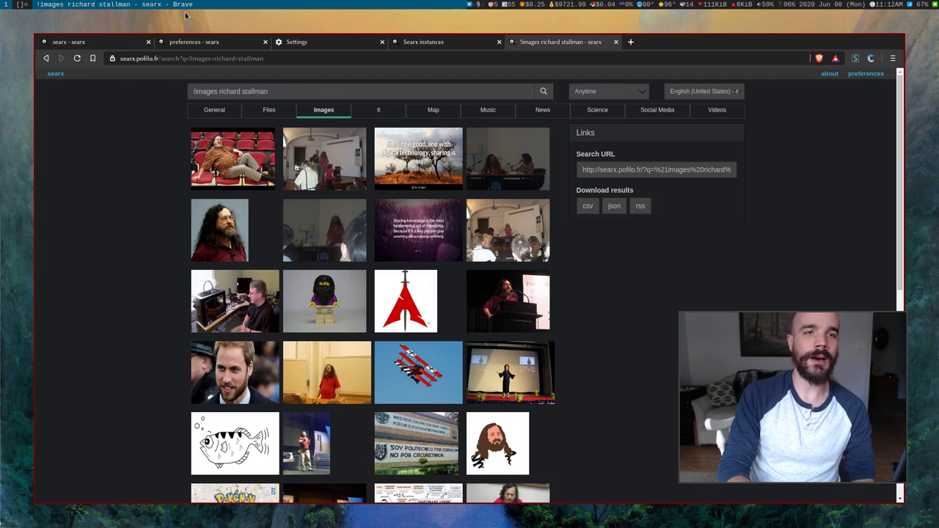
Step: Show the images engine list, where only bing images, flickr and qwant images are enabled
click(451, 40)
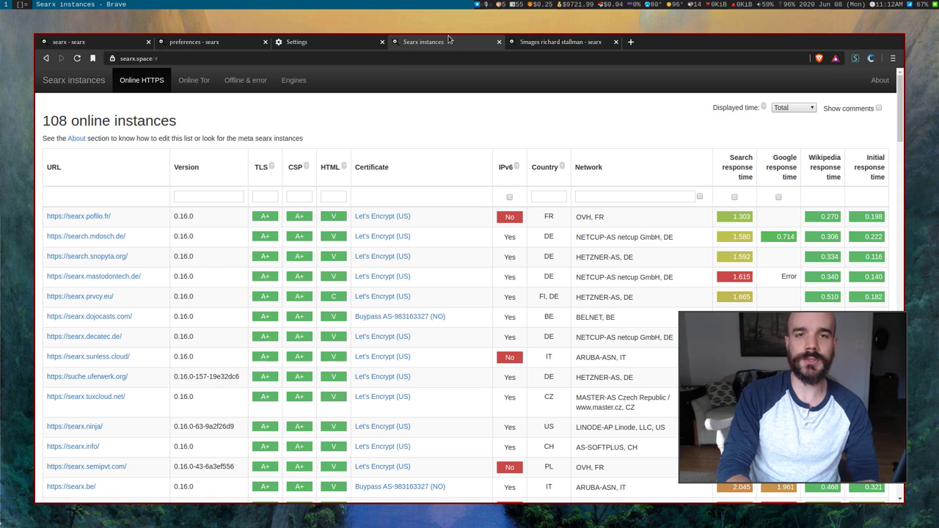
click(568, 46)
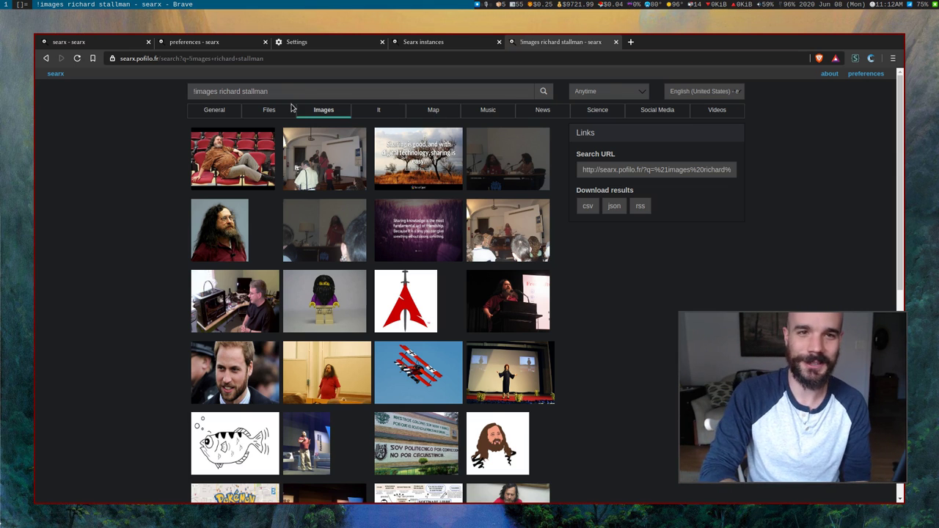
click(189, 41)
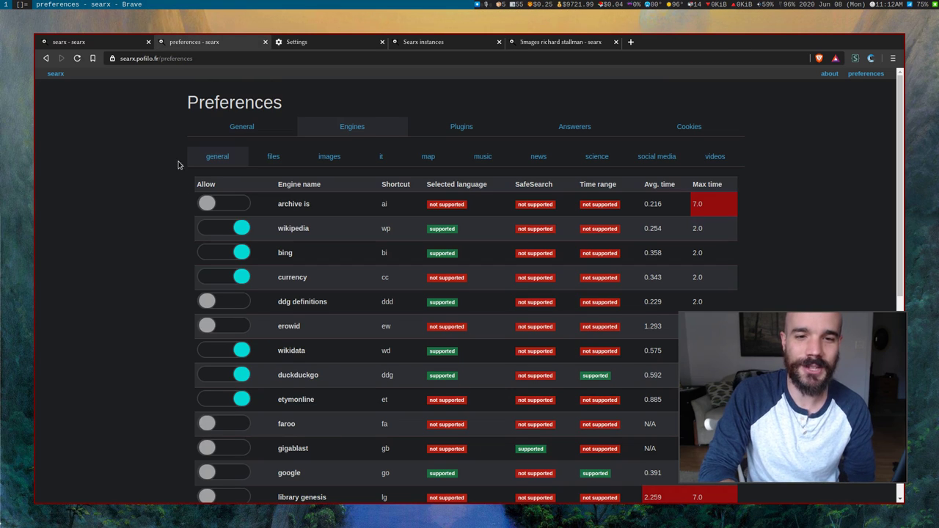
scroll(138, 332, down, 2)
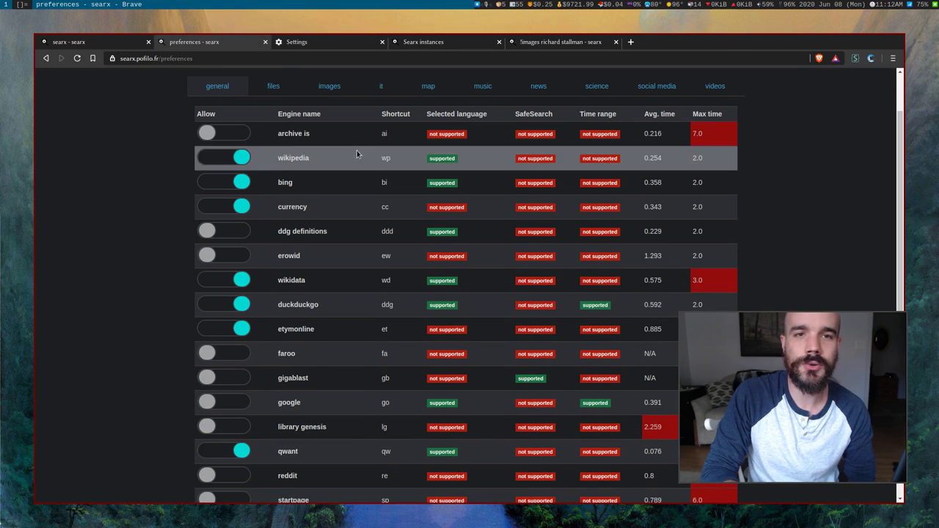
click(341, 94)
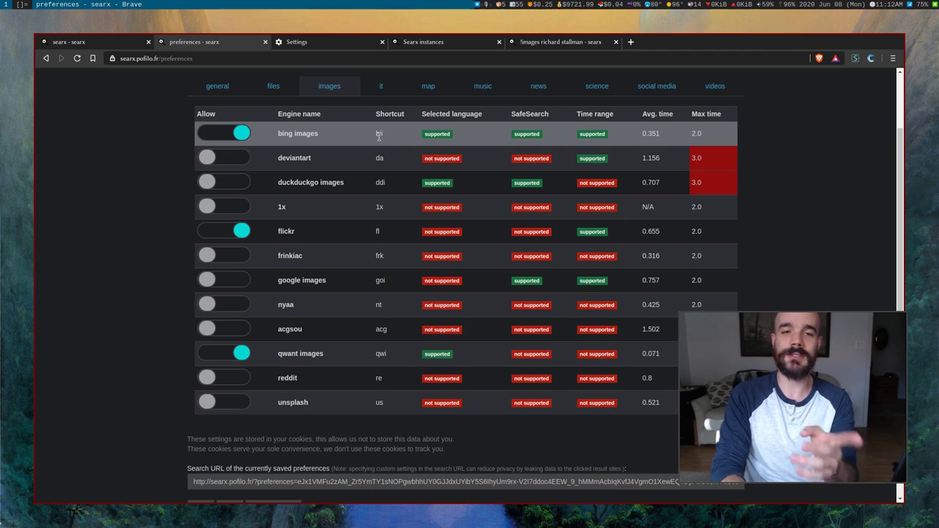
Step: Run '!bii wallpaper' in a new tab, then close that results tab
key(ctrl+t)
text(!)
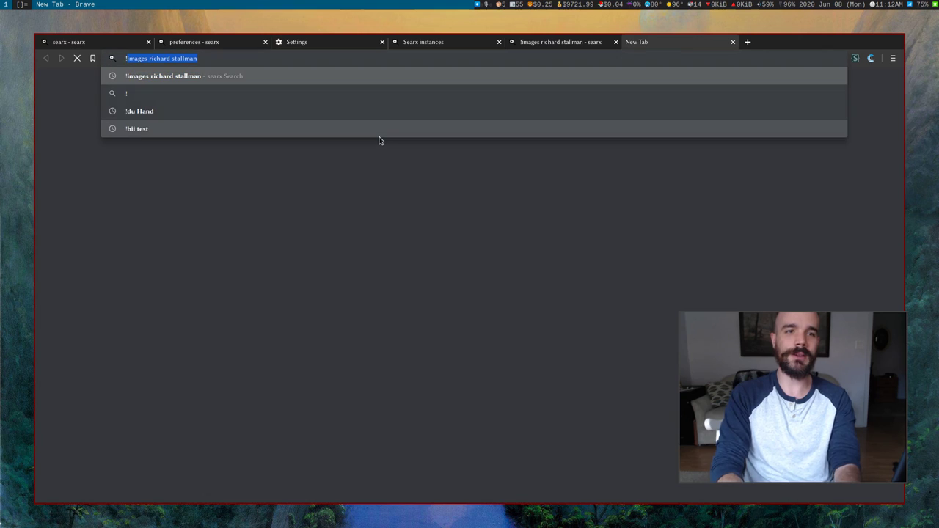
text(bii wall)
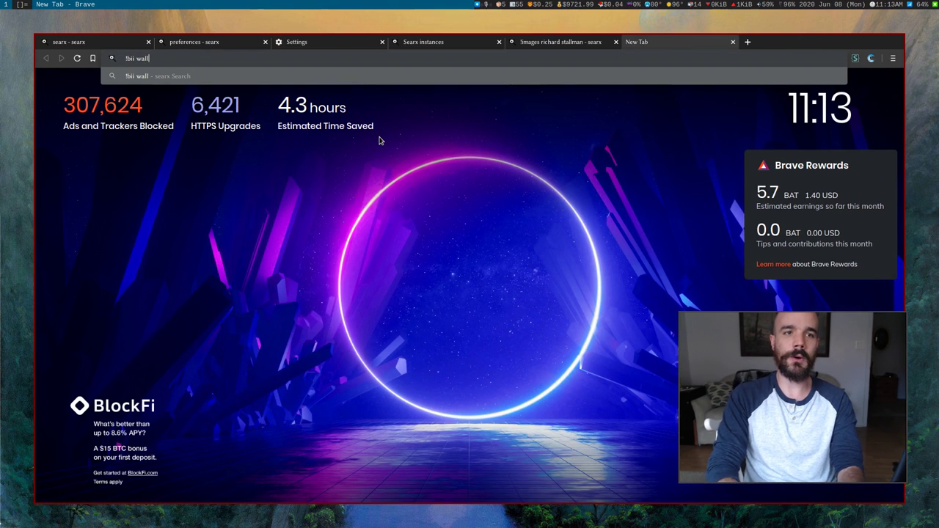
text(paper)
key(Return)
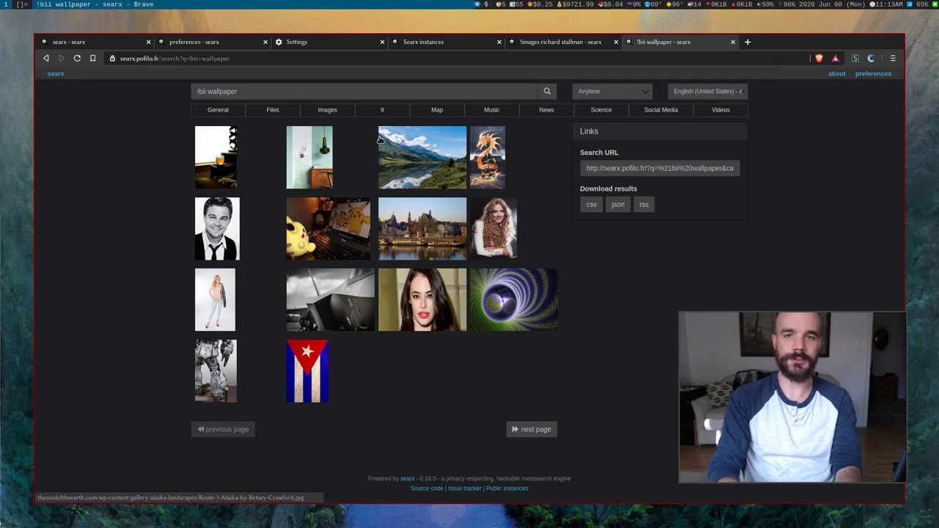
key(ctrl+w)
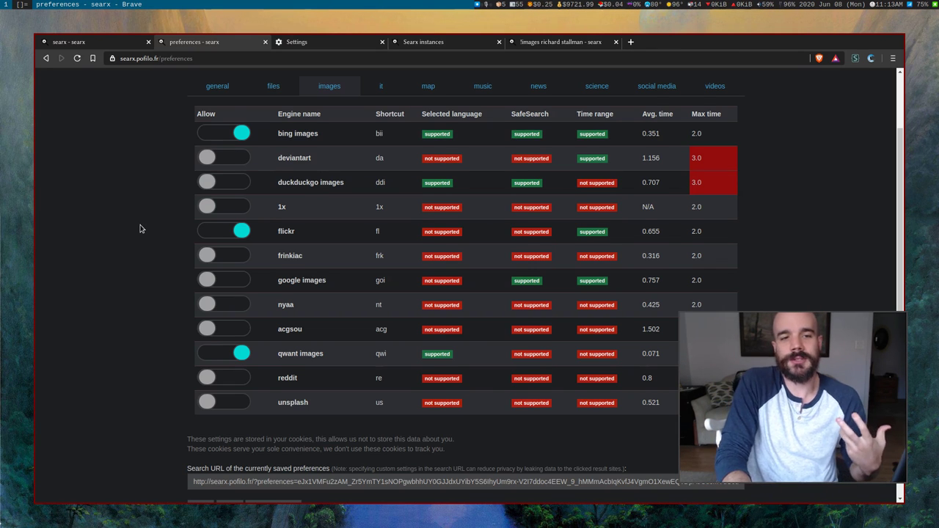
Step: Go back to the general engines list, with etymonline still enabled
scroll(139, 229, up, 2)
click(218, 156)
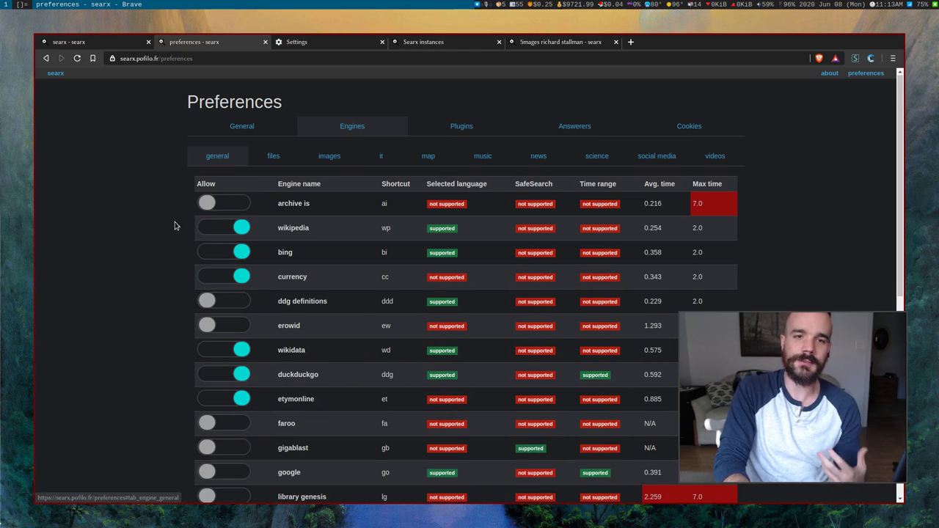
scroll(184, 257, down, 2)
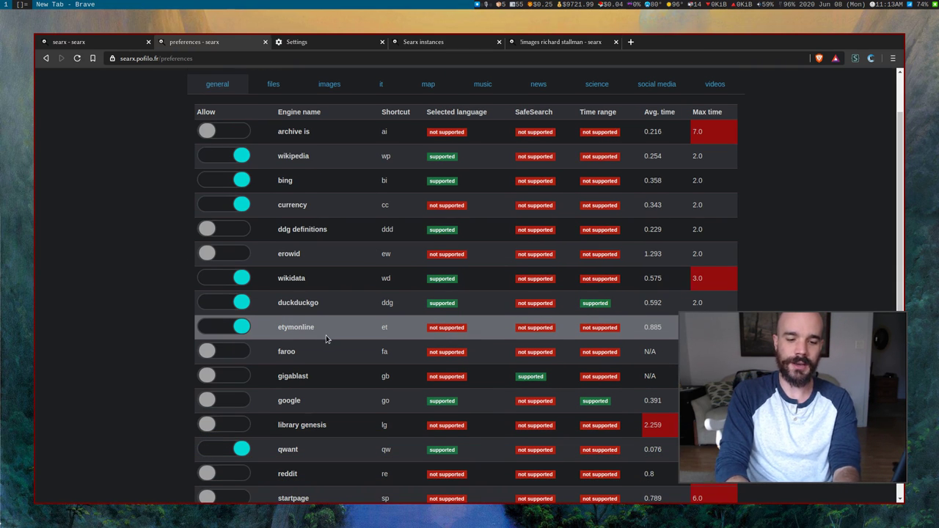
Step: Search '!et feather' in a new tab and open the 'feather (n.)' etymology entry
key(ctrl+t)
text(!et)
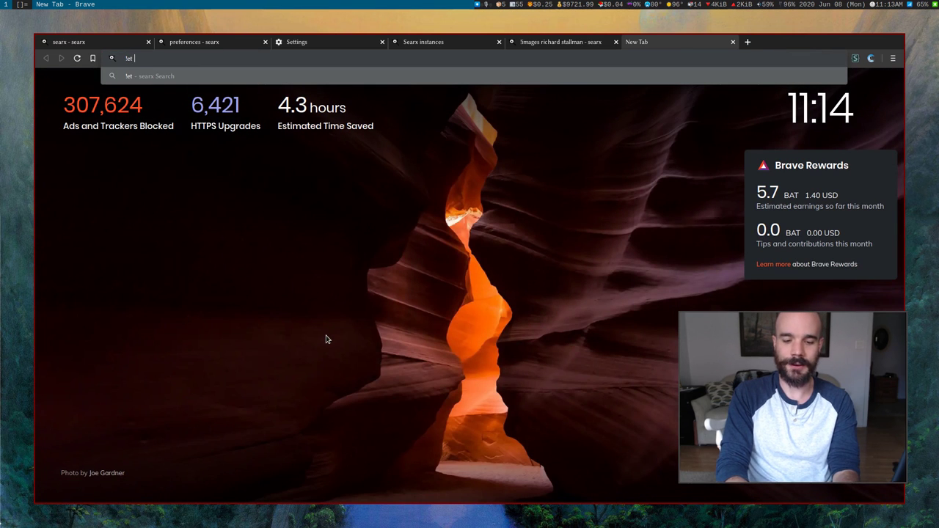
text( feather)
key(Return)
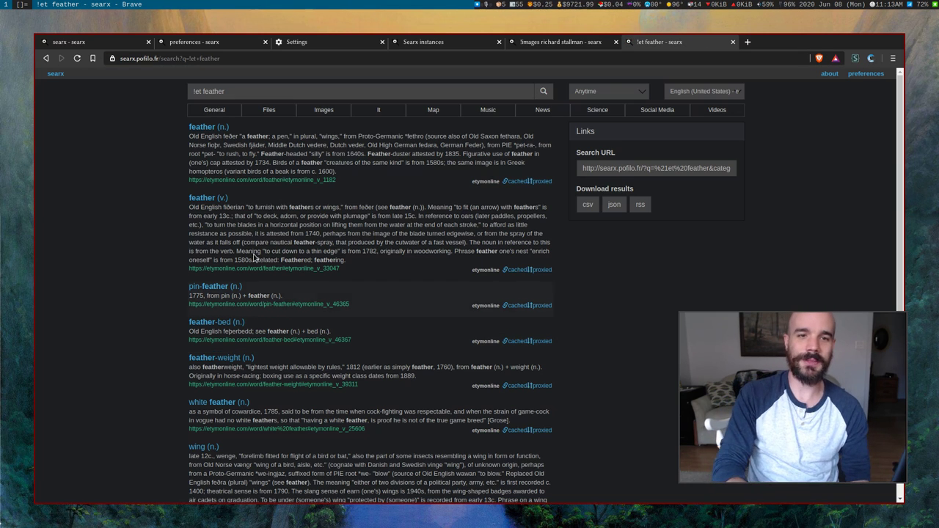
click(207, 127)
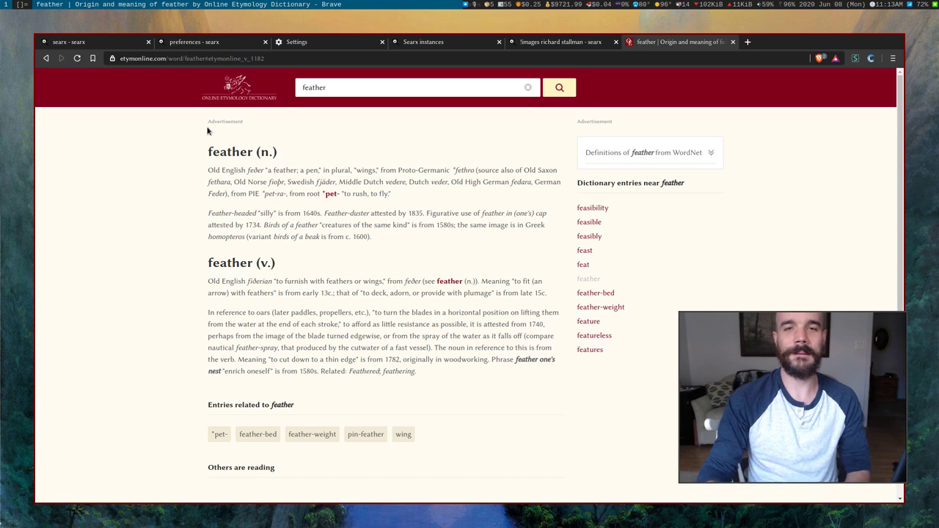
Step: Return to Searx's general engines preferences
click(227, 42)
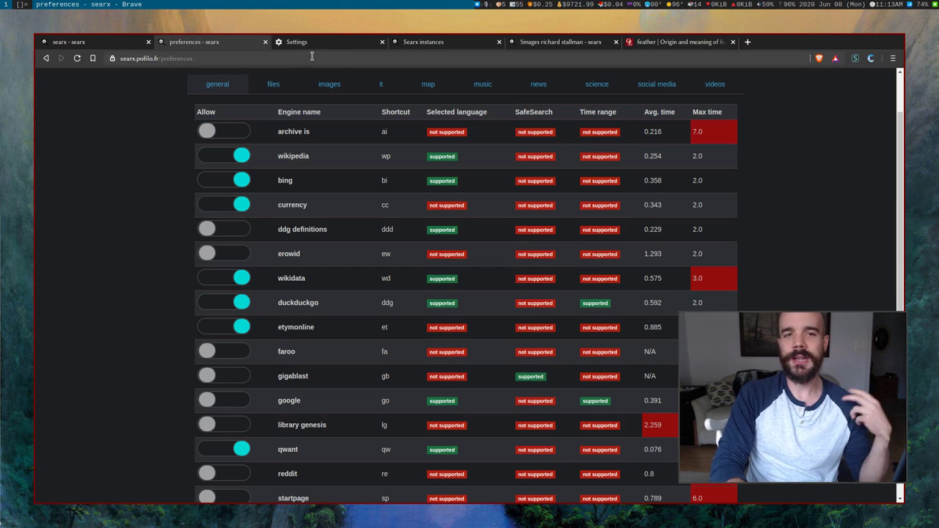
scroll(818, 256, down, 5)
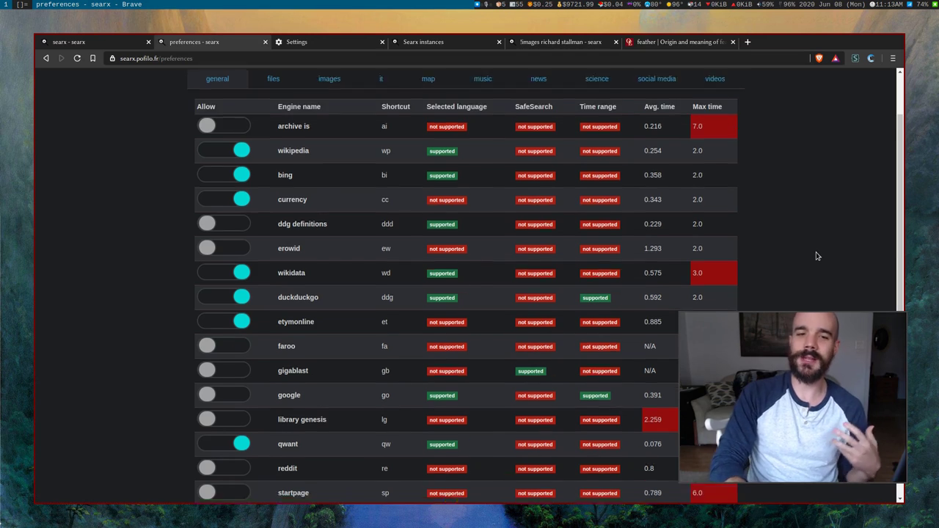
scroll(821, 256, up, 5)
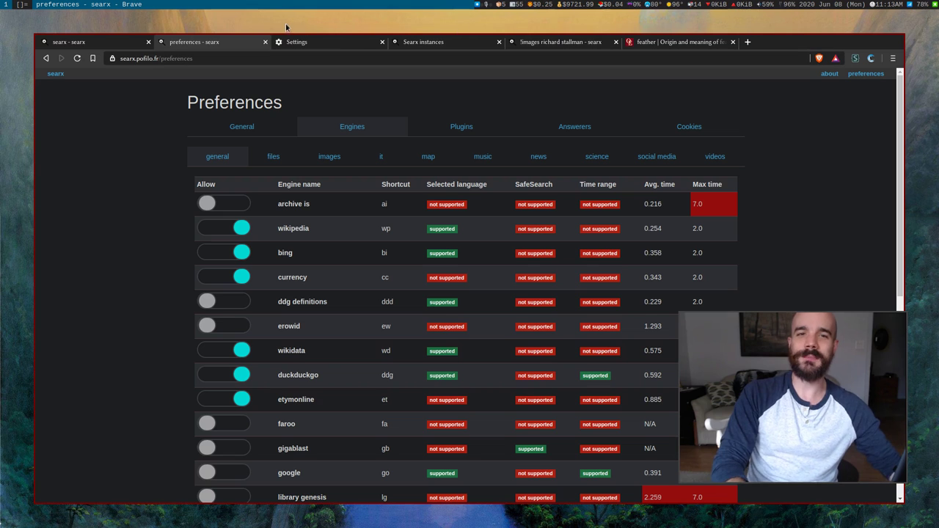
Step: Review Brave's managed search engine keywords, such as aw for Arch Wiki and s for Searx
click(308, 39)
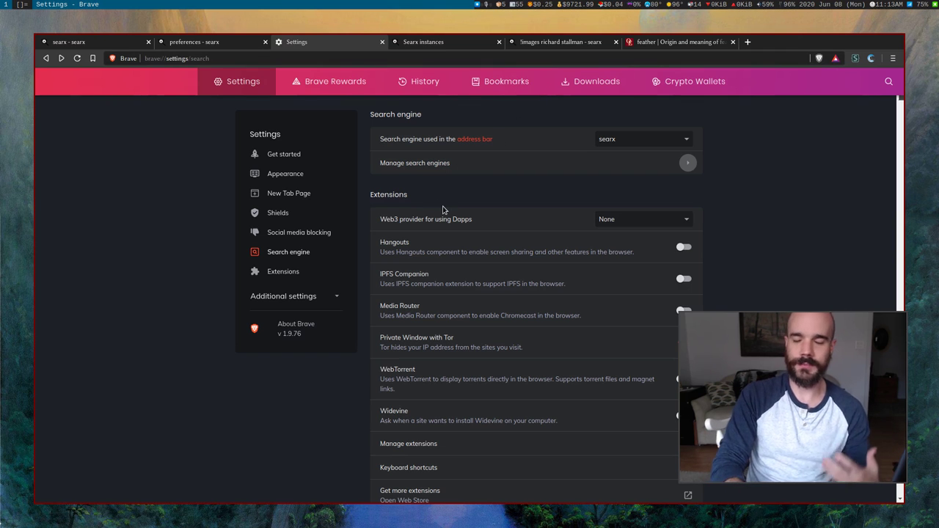
click(406, 164)
drag(764, 371, 36, 314)
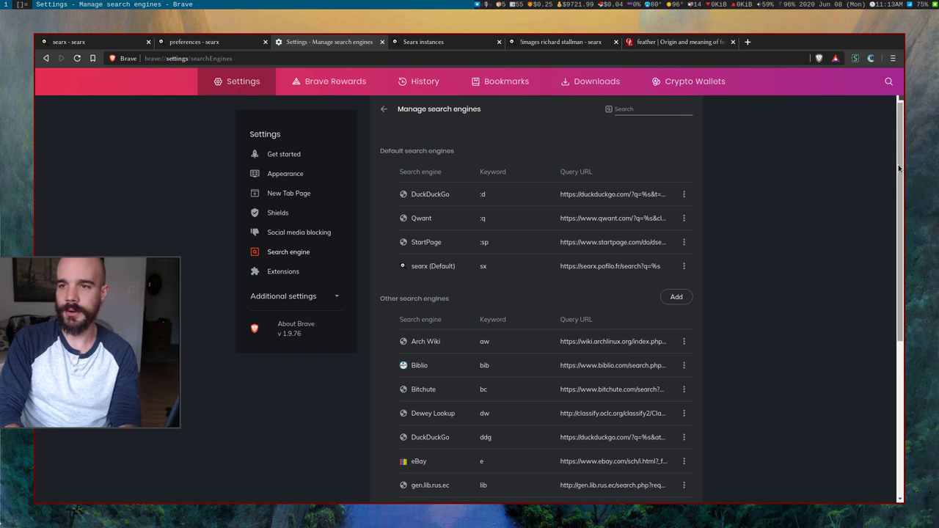
scroll(607, 190, down, 5)
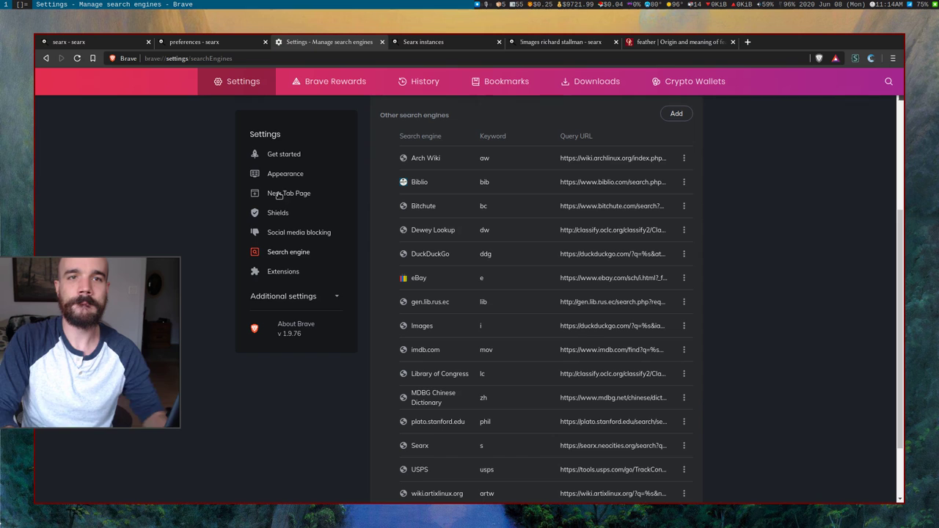
Step: Close Brave's settings and return to the Searx engine preferences on searx.pofilo.fr
key(ctrl+w)
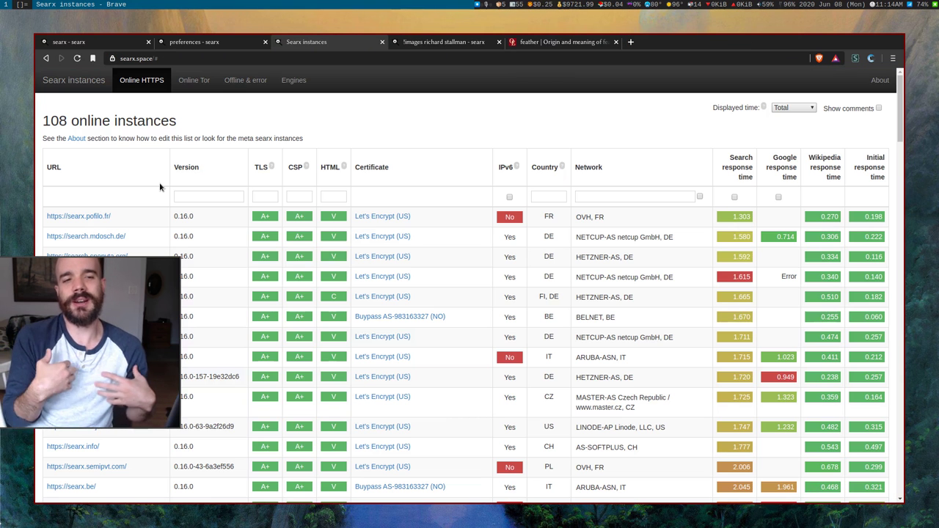
drag(118, 270, 795, 287)
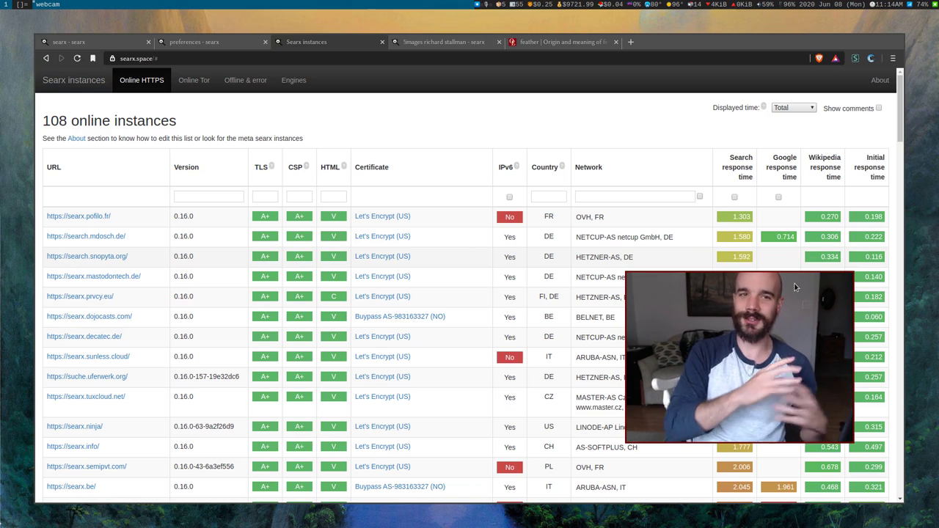
click(179, 44)
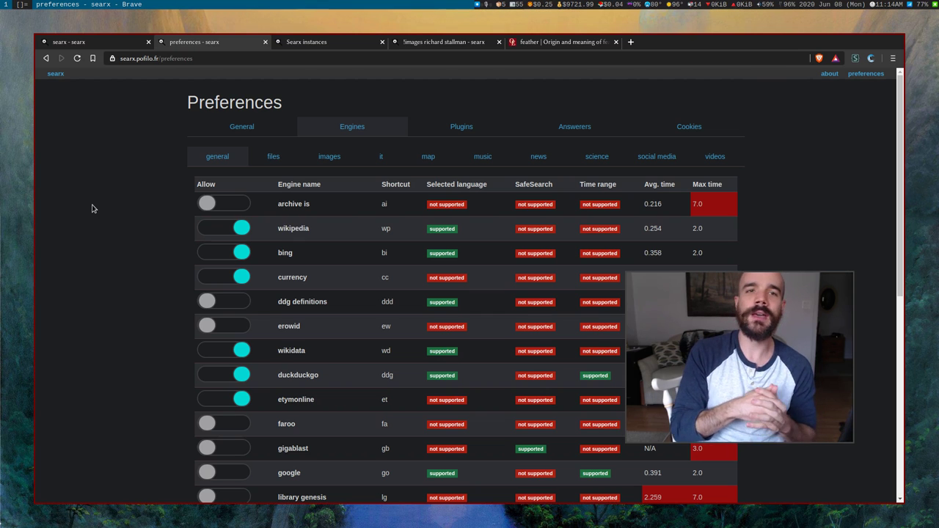
Step: Show the searx.space table of 108 online HTTPS instances, led by searx.pofilo.fr
click(307, 42)
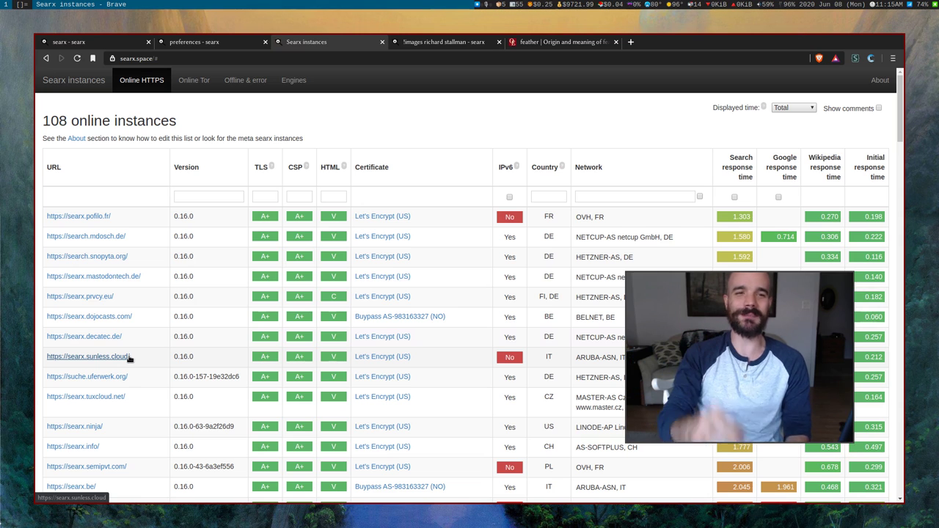
Step: Show the Searx image engines, where only bing images, flickr and qwant images are enabled
click(201, 42)
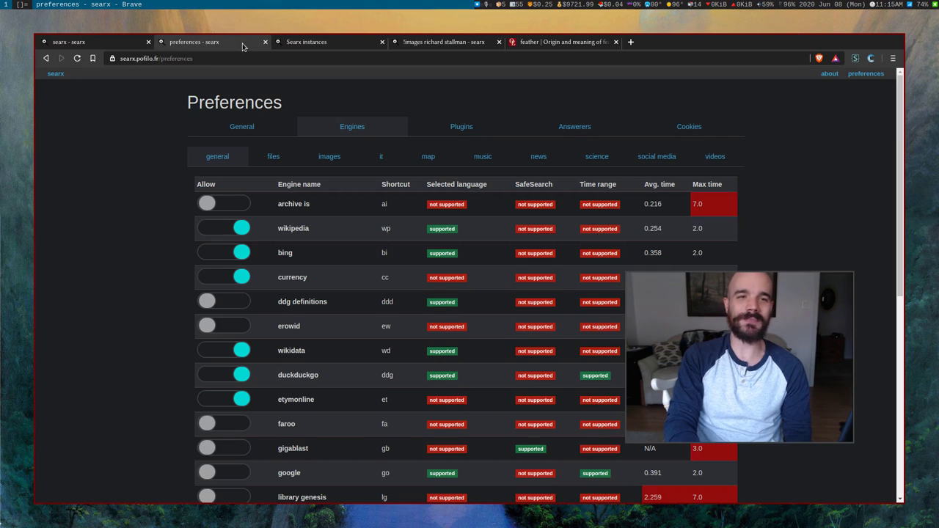
click(329, 157)
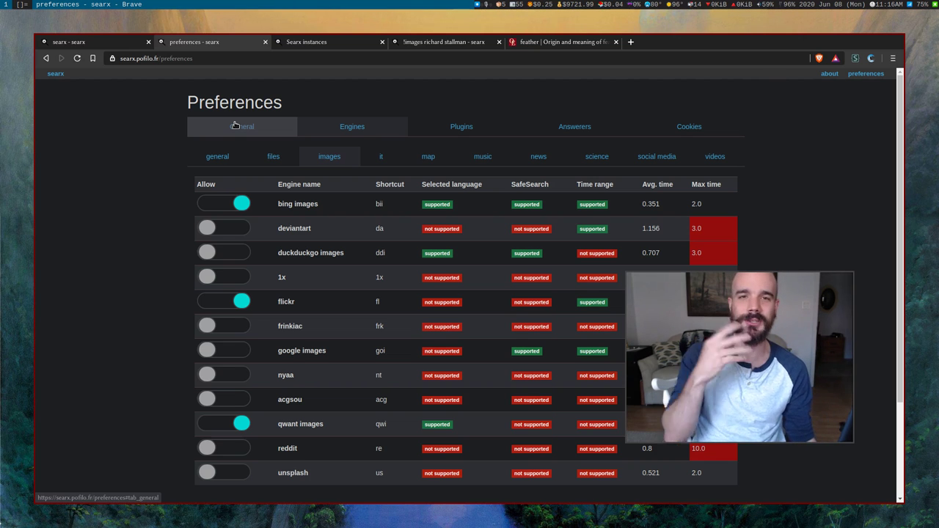
Step: Look over the General preference settings, then bring up the searx results page
click(242, 129)
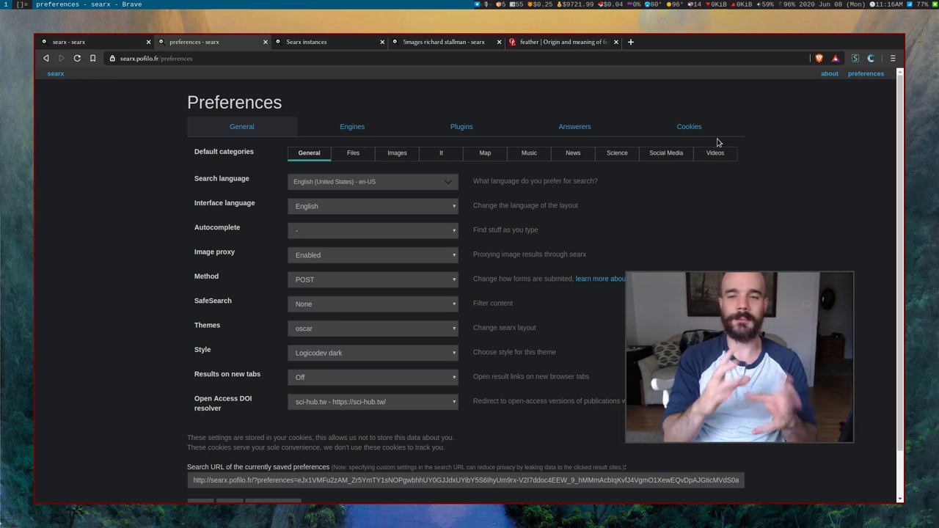
click(106, 43)
click(329, 43)
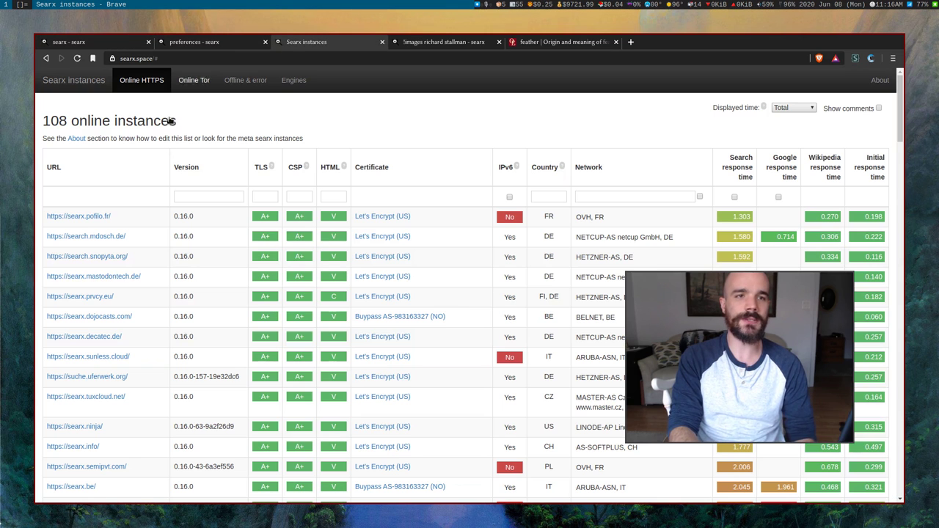
scroll(447, 123, down, 6)
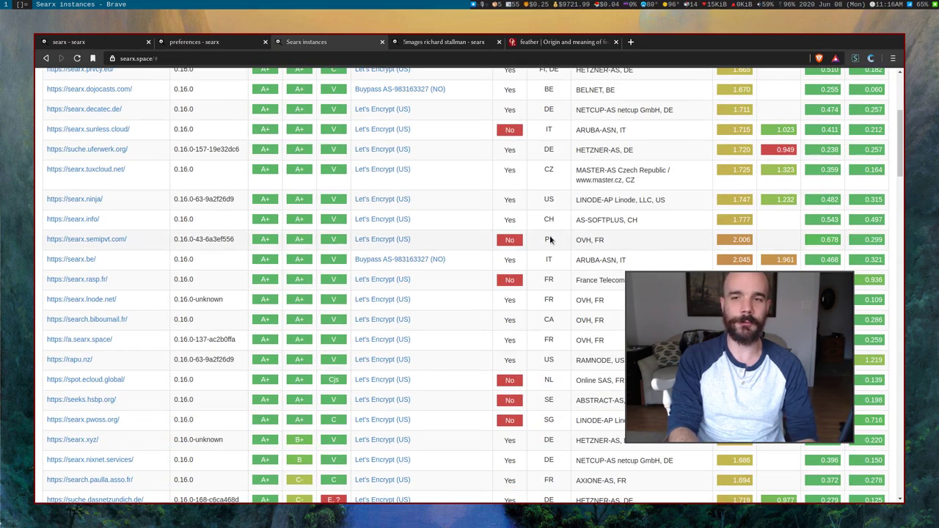
scroll(549, 196, up, 4)
scroll(549, 197, down, 7)
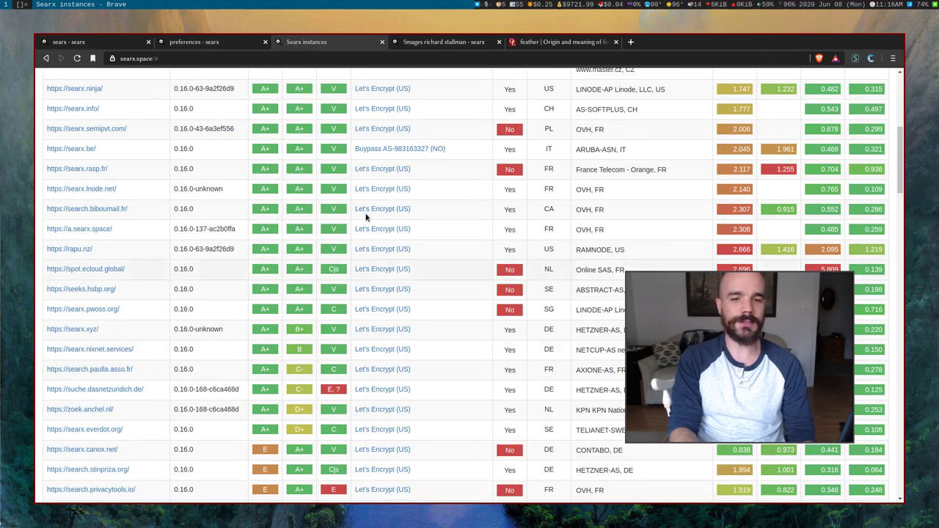
scroll(279, 220, up, 9)
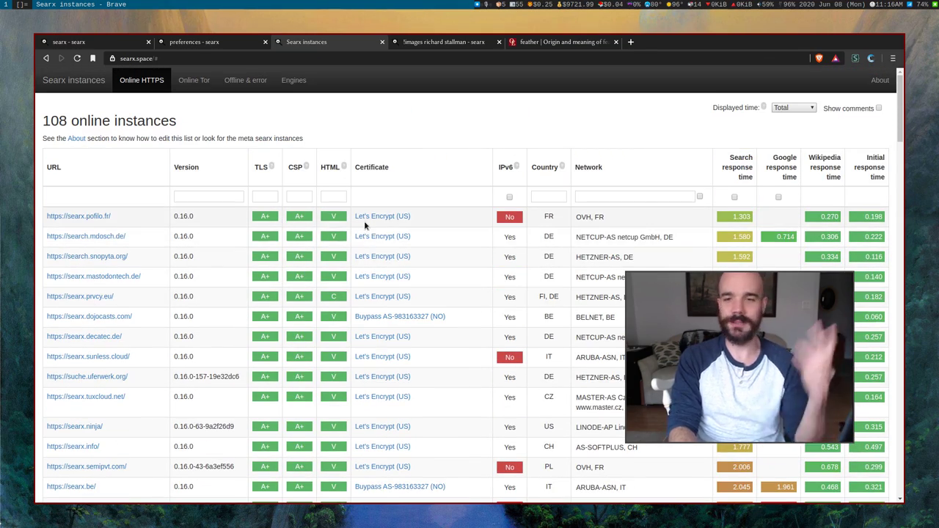
scroll(521, 257, down, 1)
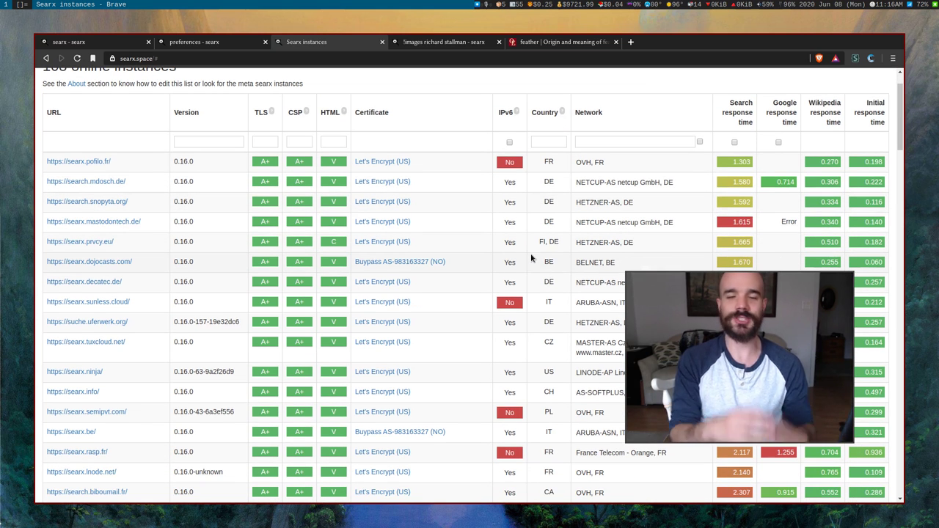